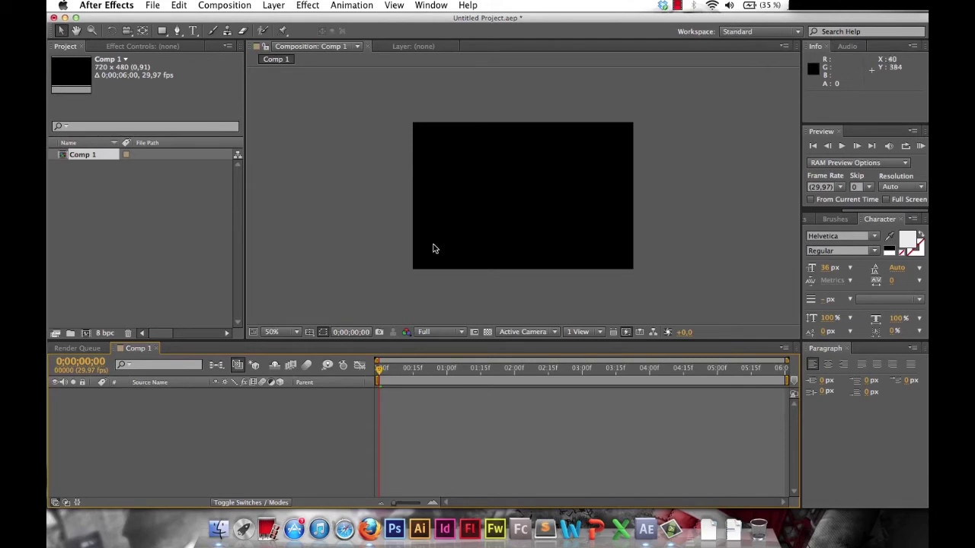
{"action": "mouse_move", "coordinate": [379, 373]}
{"action": "left_mouse_down"}
{"action": "mouse_move", "coordinate": [522, 370]}
{"action": "mouse_move", "coordinate": [369, 373]}
{"action": "left_mouse_up"}
{"action": "right_click", "coordinate": [183, 390]}
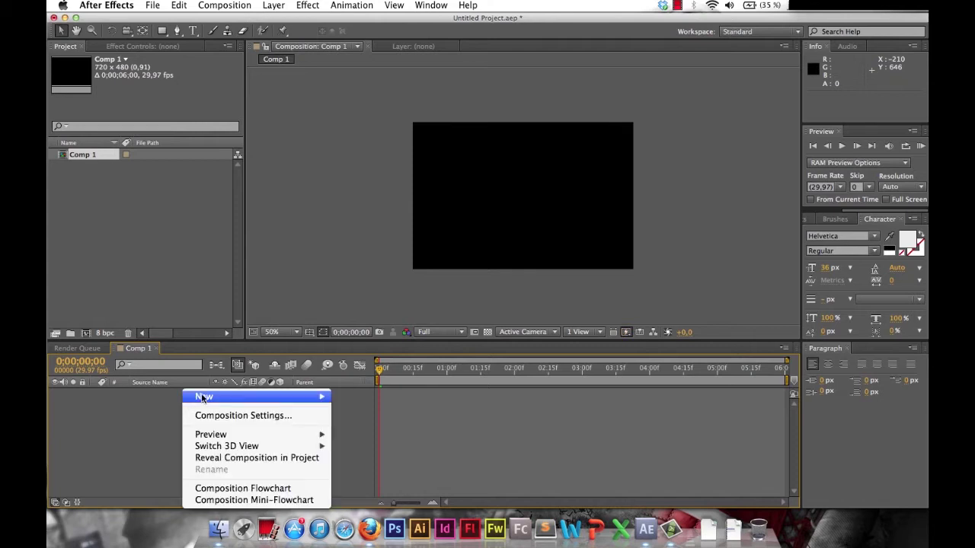
{"action": "mouse_move", "coordinate": [287, 396]}
{"action": "left_click", "coordinate": [363, 417]}
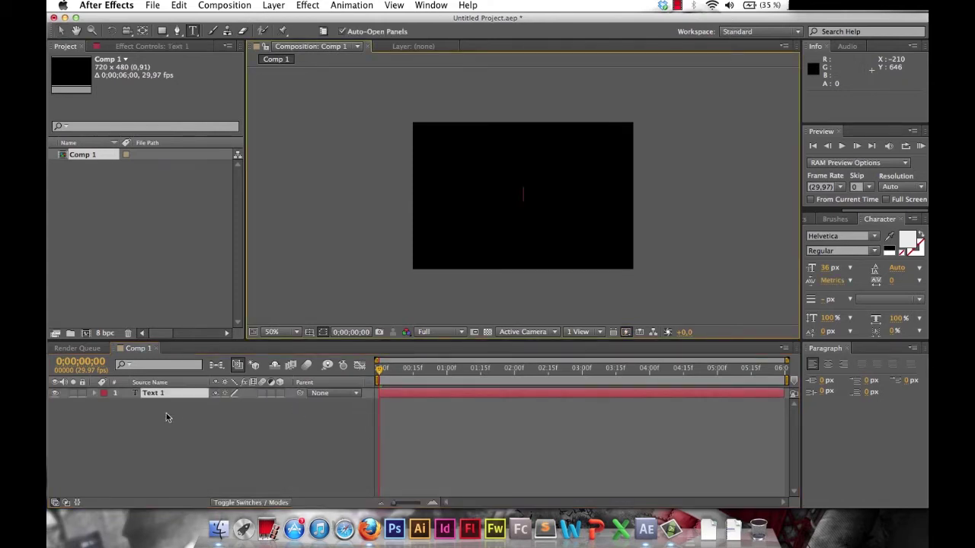
{"action": "right_click", "coordinate": [164, 390]}
{"action": "mouse_move", "coordinate": [221, 396]}
{"action": "left_click", "coordinate": [345, 416]}
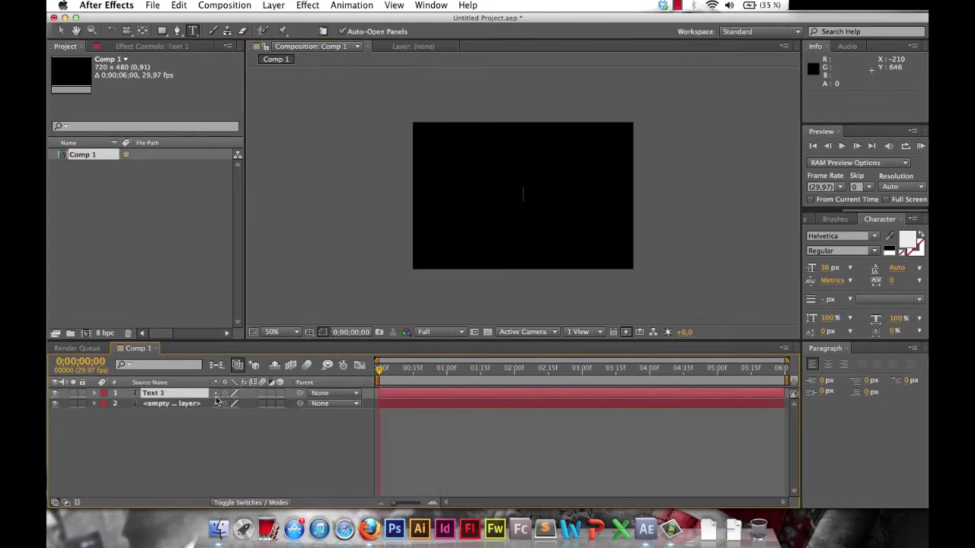
{"action": "left_click", "coordinate": [166, 406]}
{"action": "left_click", "coordinate": [169, 393], "text": "shift"}
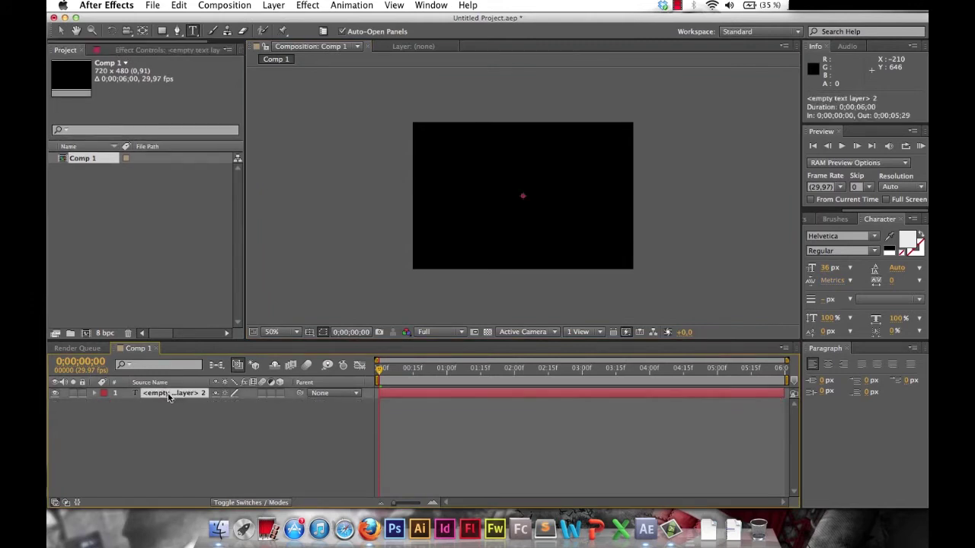
{"action": "key", "text": "Delete"}
Create a text layer in Comp 1 containing the word "Ceci".
{"action": "right_click", "coordinate": [171, 393]}
{"action": "mouse_move", "coordinate": [228, 396]}
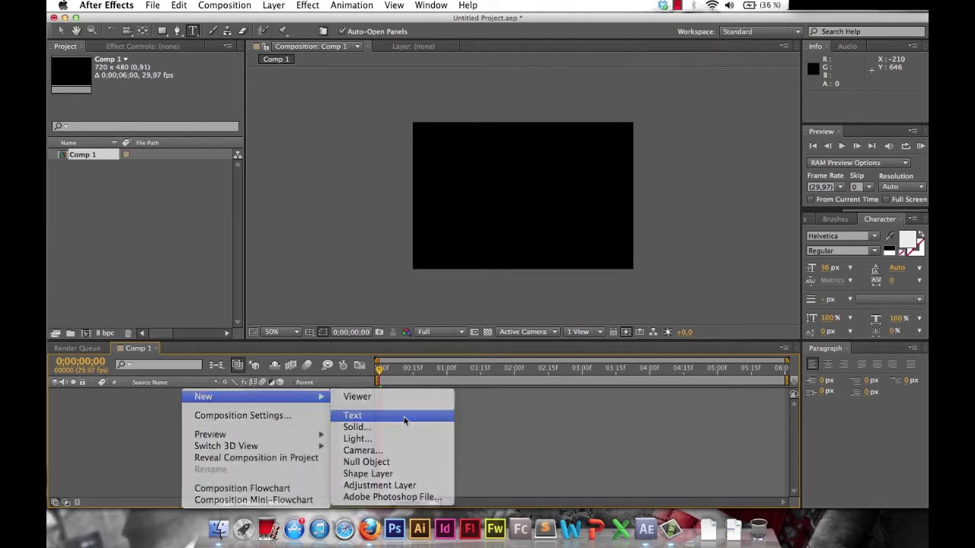
{"action": "left_click", "coordinate": [403, 418]}
{"action": "type", "text": "Ceci"}
Add two separate text layers containing the words "Est" and "Un".
{"action": "right_click", "coordinate": [208, 434]}
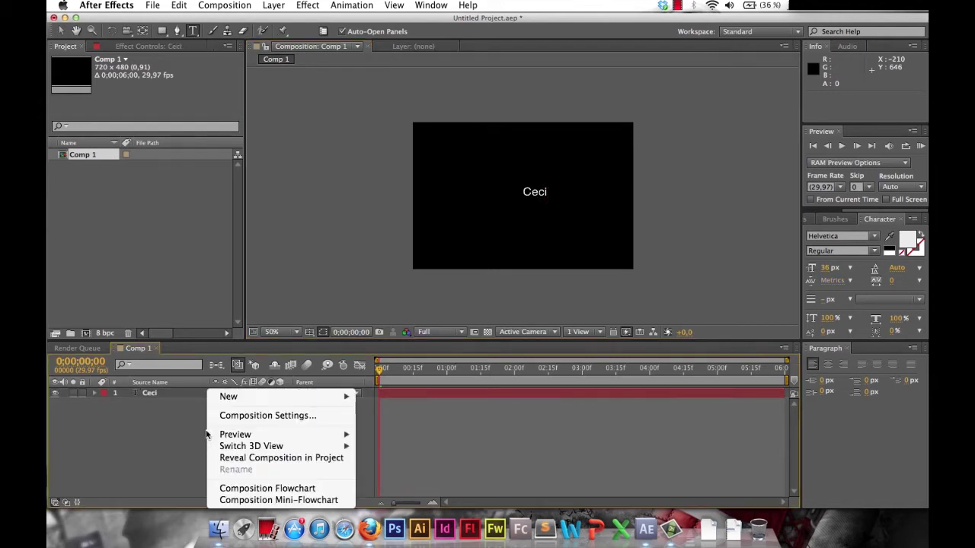
{"action": "mouse_move", "coordinate": [245, 399]}
{"action": "left_click", "coordinate": [364, 416]}
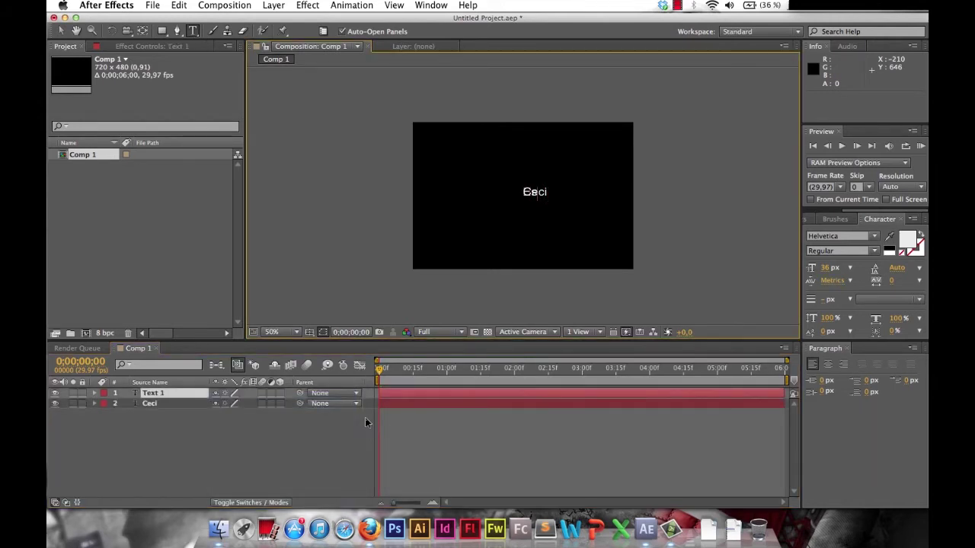
{"action": "right_click", "coordinate": [233, 418]}
{"action": "mouse_move", "coordinate": [237, 398]}
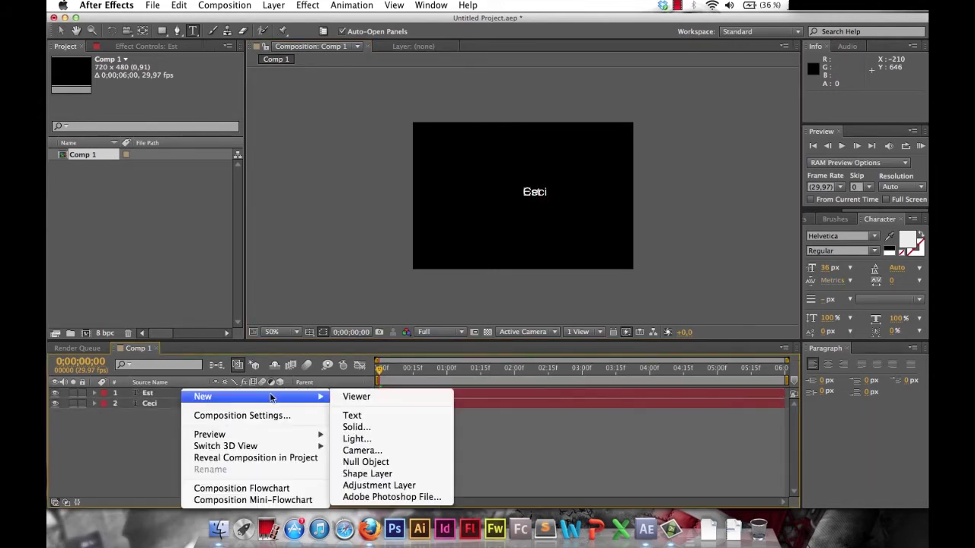
{"action": "left_click", "coordinate": [351, 416]}
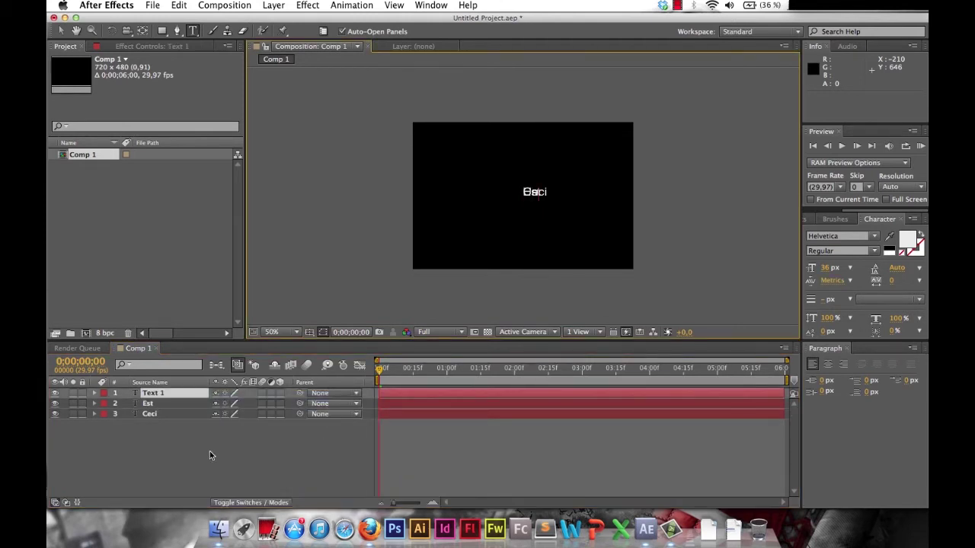
Add two more separate text layers containing "Tutoriel" and "Creatiim".
{"action": "right_click", "coordinate": [157, 390]}
{"action": "mouse_move", "coordinate": [224, 398]}
{"action": "left_click", "coordinate": [339, 417]}
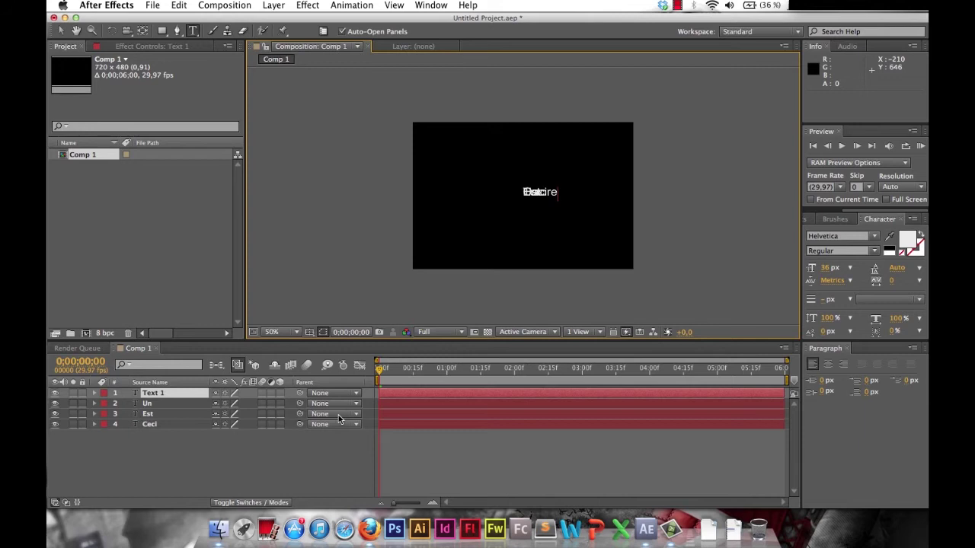
{"action": "right_click", "coordinate": [241, 454]}
{"action": "mouse_move", "coordinate": [246, 397]}
{"action": "left_click", "coordinate": [389, 417]}
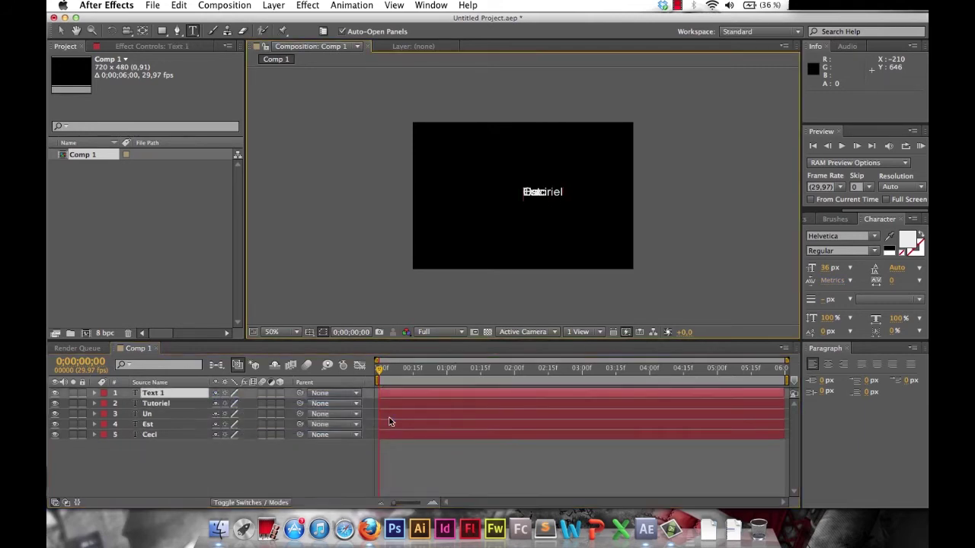
{"action": "type", "text": "Creation"}
{"action": "left_click", "coordinate": [195, 466]}
Move the Ceci text out of the overlapping words to the upper middle of the frame.
{"action": "left_click", "coordinate": [148, 395]}
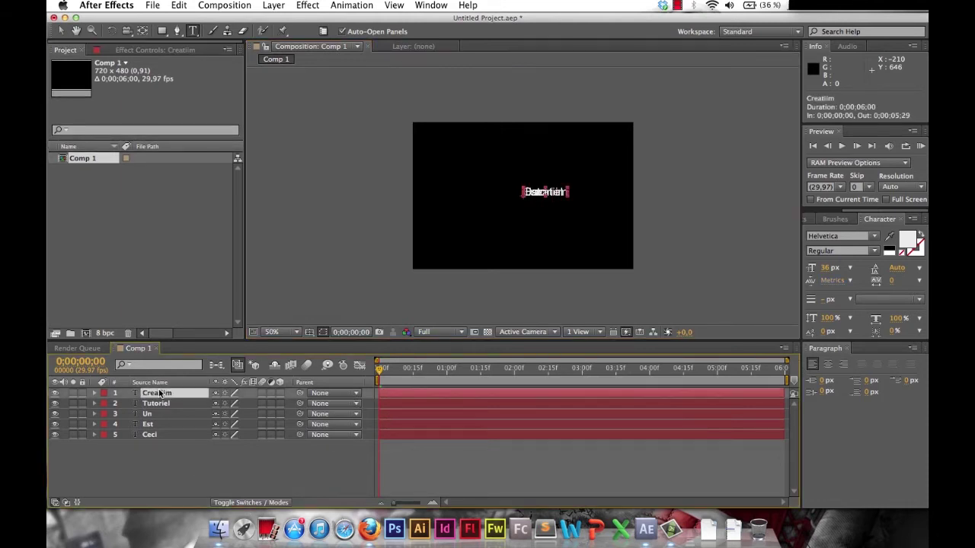
{"action": "left_click", "coordinate": [161, 404]}
{"action": "left_click", "coordinate": [160, 414]}
{"action": "left_click", "coordinate": [156, 424]}
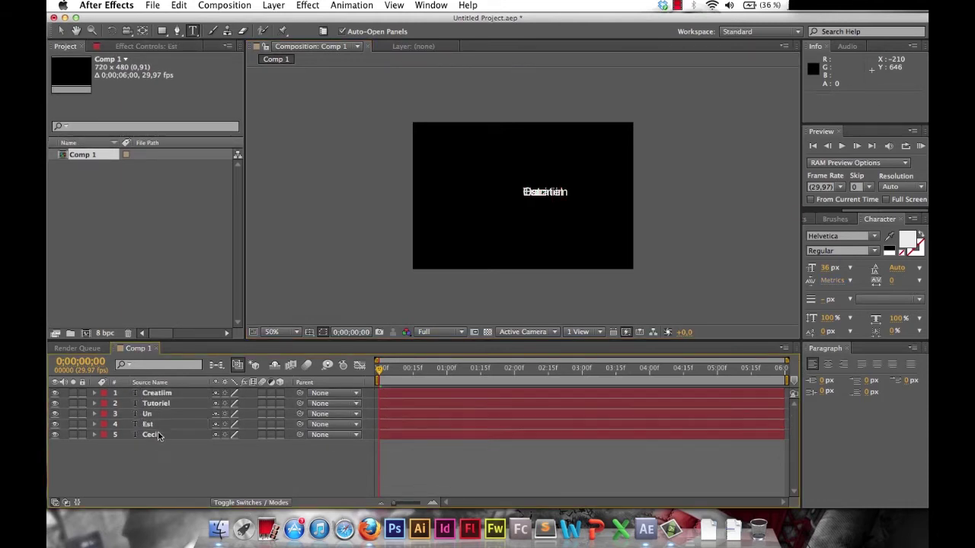
{"action": "left_click", "coordinate": [152, 435]}
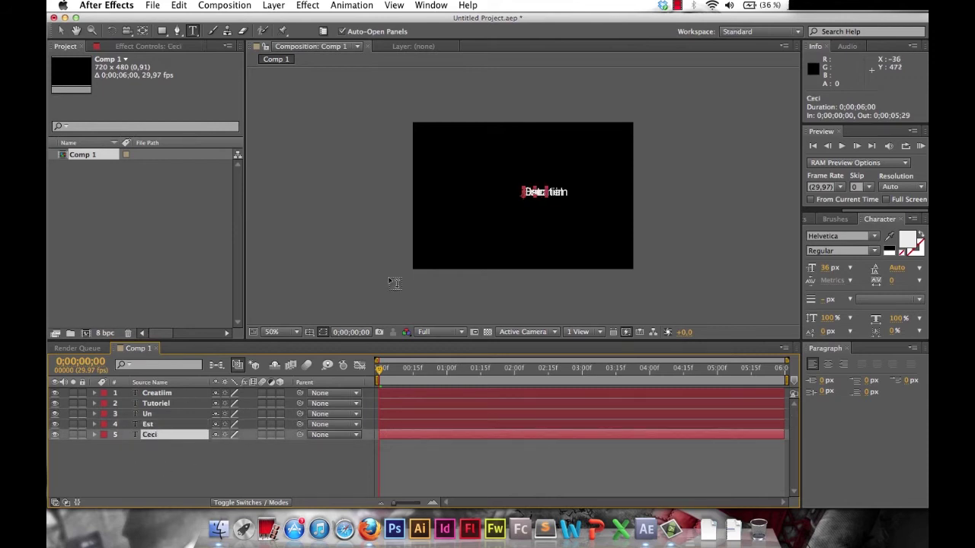
{"action": "key", "text": "v"}
{"action": "left_click_drag", "start_coordinate": [540, 193], "coordinate": [516, 150]}
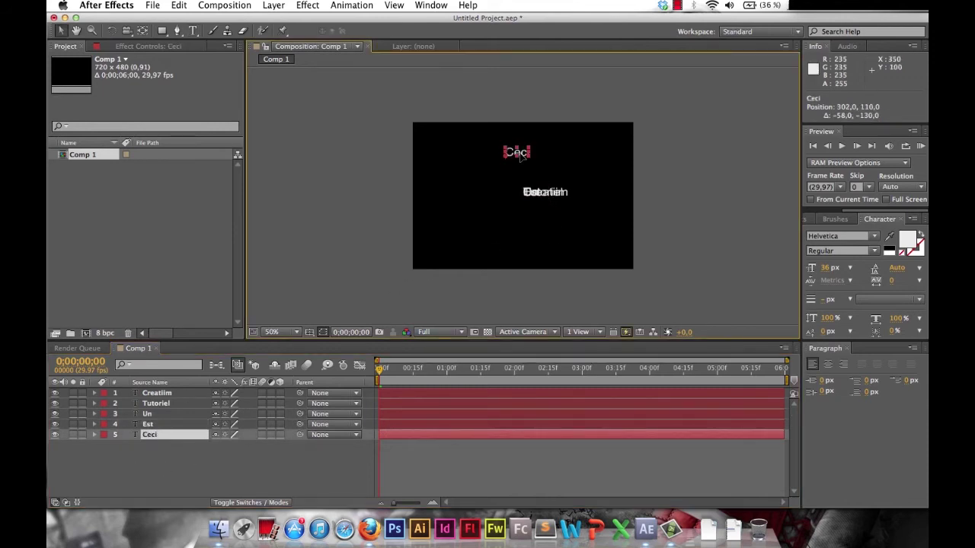
Place the Est, Un, Tutoriel and Creatiim texts one below another in a column under Ceci.
{"action": "left_click", "coordinate": [207, 423]}
{"action": "mouse_move", "coordinate": [524, 195]}
{"action": "left_mouse_down"}
{"action": "mouse_move", "coordinate": [514, 169]}
{"action": "mouse_move", "coordinate": [517, 192]}
{"action": "left_mouse_up"}
{"action": "left_click", "coordinate": [182, 413]}
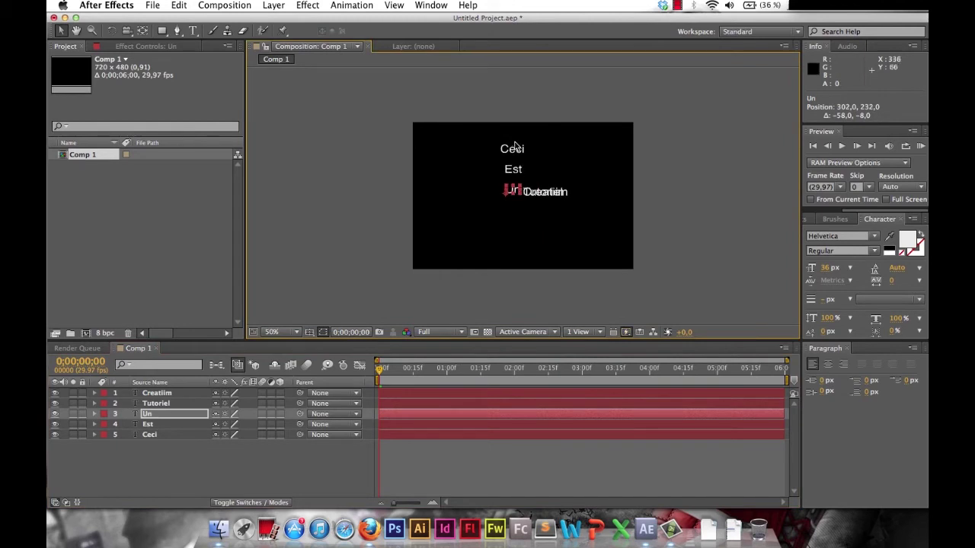
{"action": "left_click", "coordinate": [156, 404]}
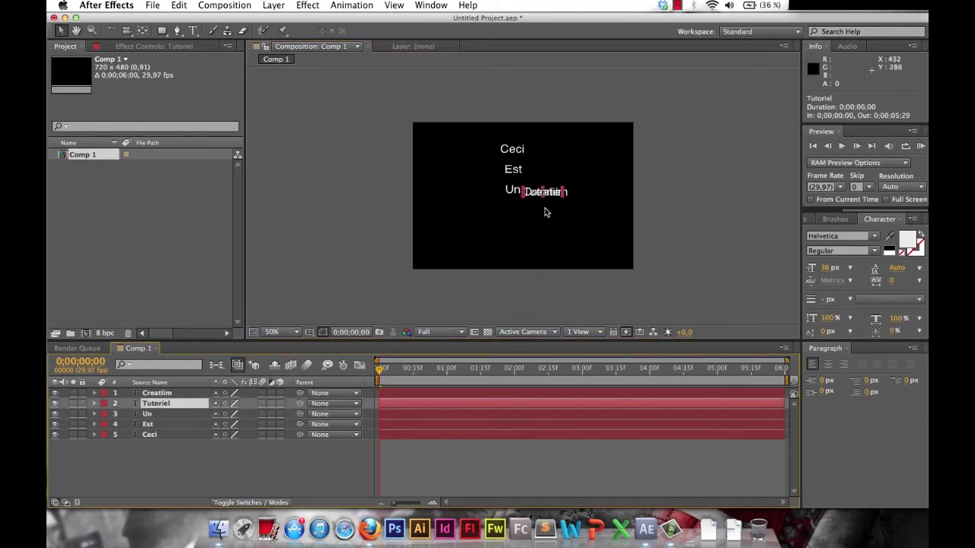
{"action": "left_click_drag", "start_coordinate": [547, 197], "coordinate": [509, 240]}
{"action": "left_click", "coordinate": [158, 393]}
Align the words in the column, then shift all five together by 18, -18 px to centre them in the frame.
{"action": "left_click", "coordinate": [514, 214]}
{"action": "left_click", "coordinate": [512, 191]}
{"action": "left_click", "coordinate": [513, 169]}
{"action": "left_click", "coordinate": [513, 151]}
{"action": "mouse_move", "coordinate": [573, 145]}
{"action": "left_mouse_down"}
{"action": "mouse_move", "coordinate": [501, 202]}
{"action": "mouse_move", "coordinate": [467, 255]}
{"action": "left_mouse_up"}
{"action": "left_click_drag", "start_coordinate": [512, 163], "coordinate": [518, 158]}
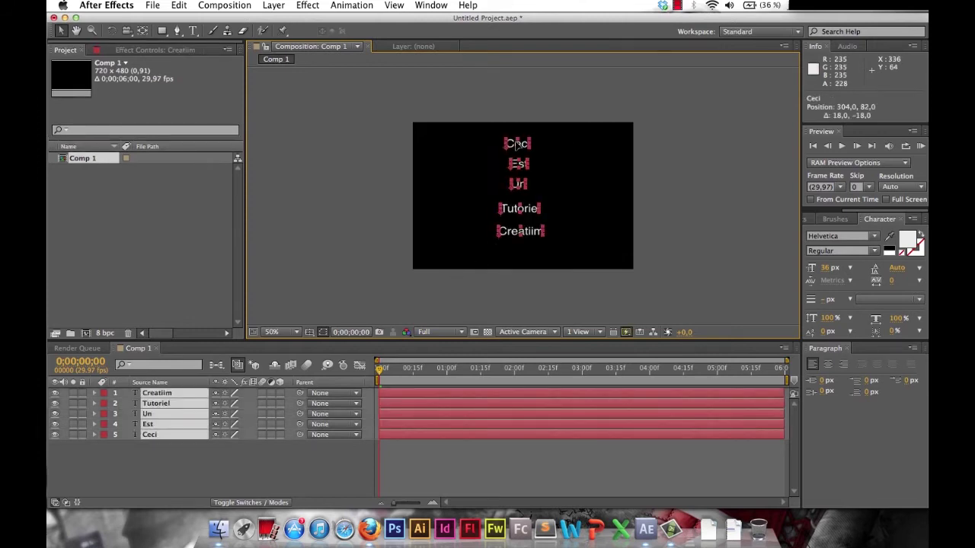
{"action": "left_click", "coordinate": [570, 166]}
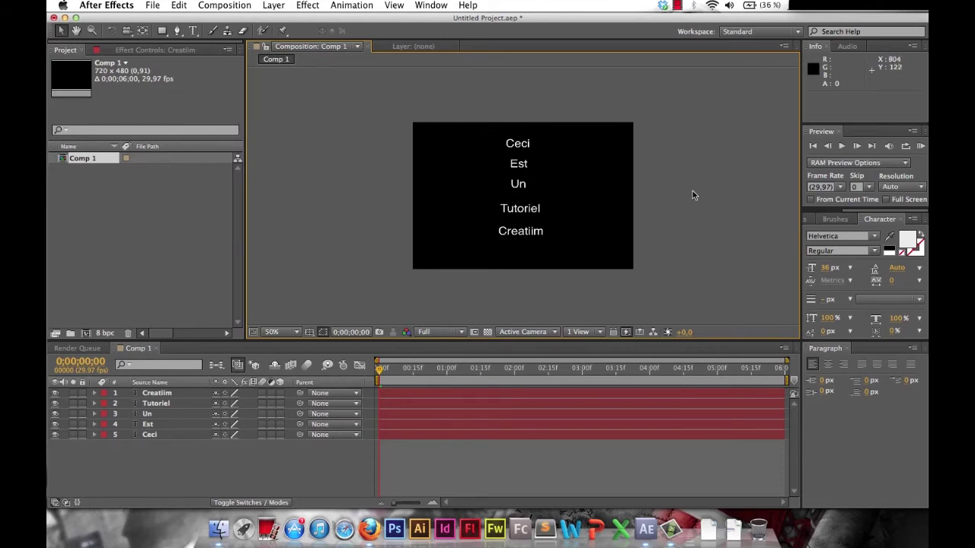
Turn all five text layers into 3D layers.
{"action": "left_click", "coordinate": [518, 144]}
{"action": "left_click", "coordinate": [521, 161]}
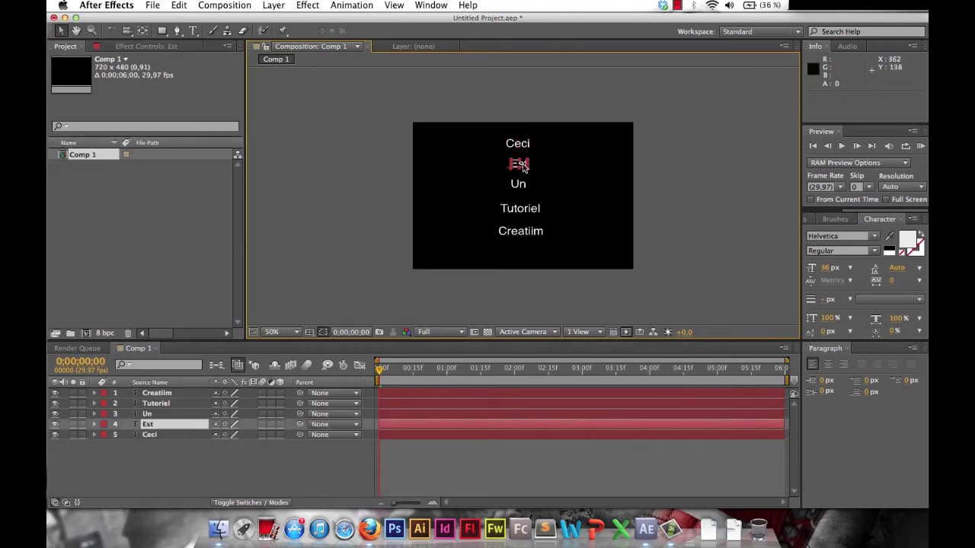
{"action": "left_click", "coordinate": [523, 149]}
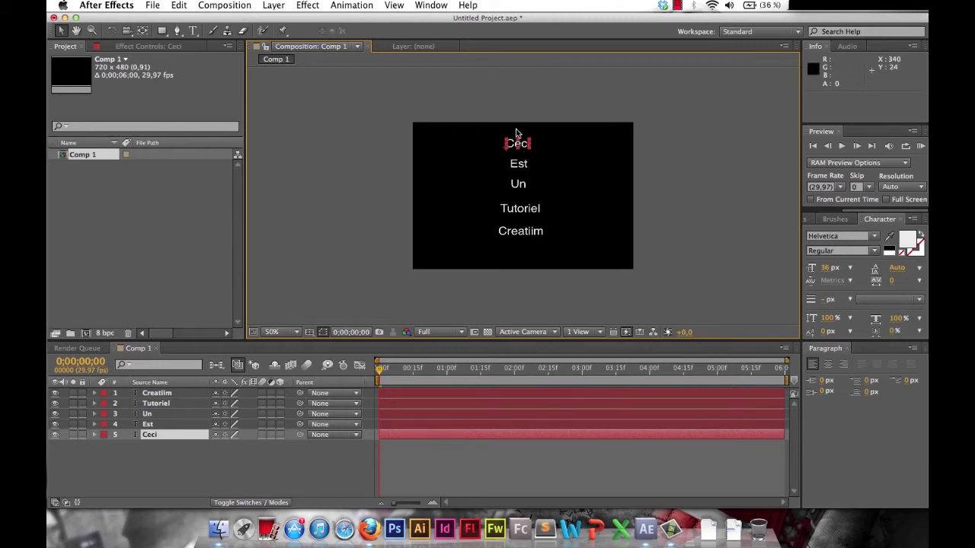
{"action": "left_click", "coordinate": [273, 503]}
{"action": "left_click", "coordinate": [272, 503]}
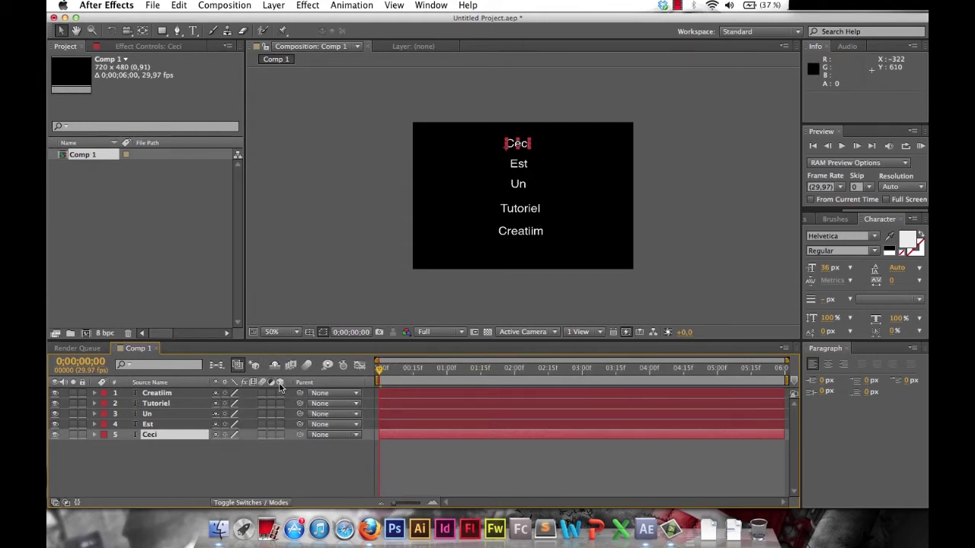
{"action": "left_click", "coordinate": [279, 393]}
{"action": "left_click_drag", "start_coordinate": [280, 415], "coordinate": [280, 436]}
Expand the Creatiim layer's Transform properties and compare them with its 3D layer option off and on.
{"action": "left_click", "coordinate": [94, 394]}
{"action": "left_click", "coordinate": [105, 414]}
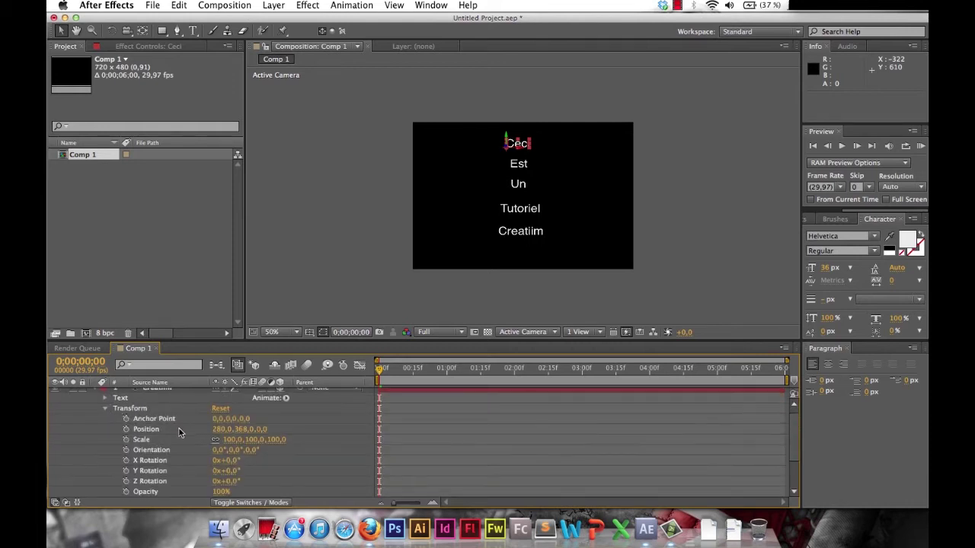
{"action": "scroll", "coordinate": [182, 430], "scroll_direction": "down", "scroll_amount": 3}
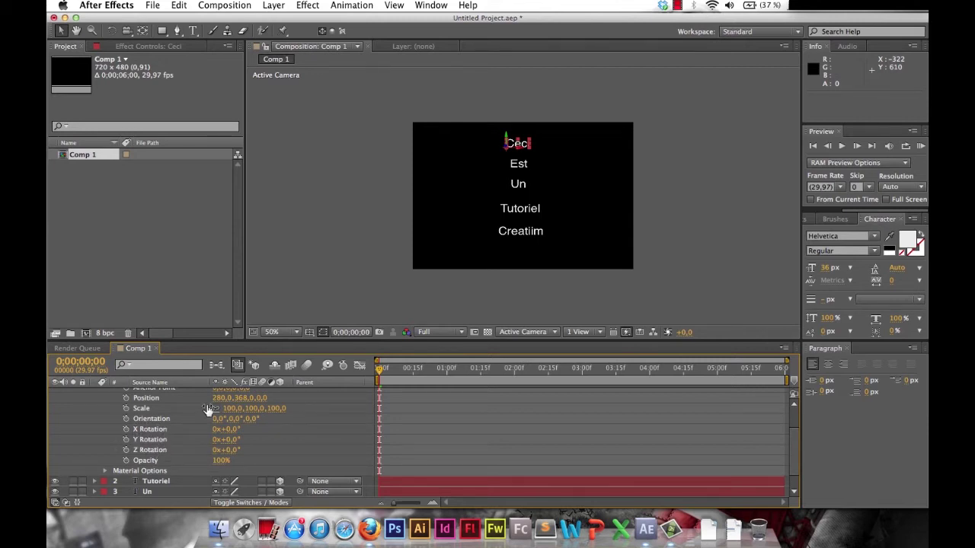
{"action": "scroll", "coordinate": [99, 405], "scroll_direction": "up", "scroll_amount": 3}
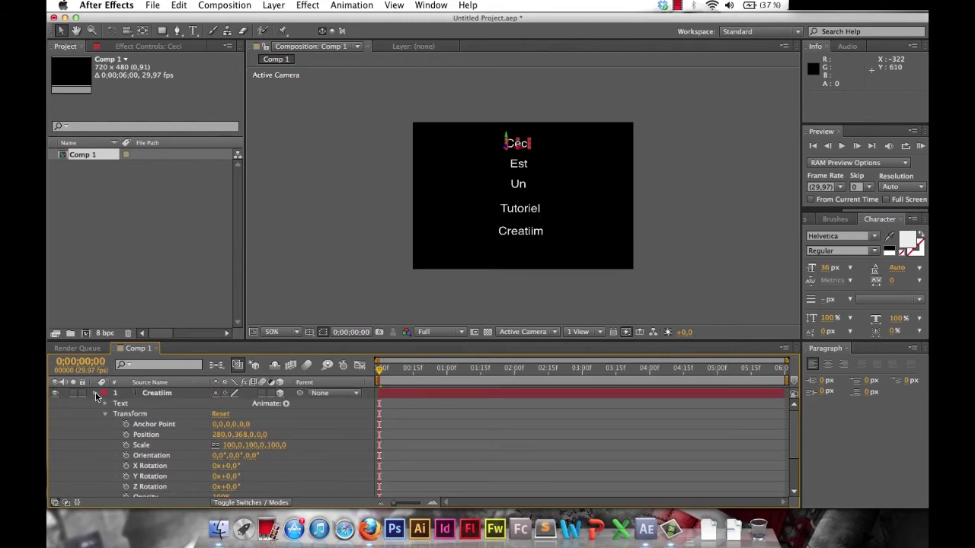
{"action": "left_click", "coordinate": [95, 394]}
{"action": "left_click", "coordinate": [95, 394]}
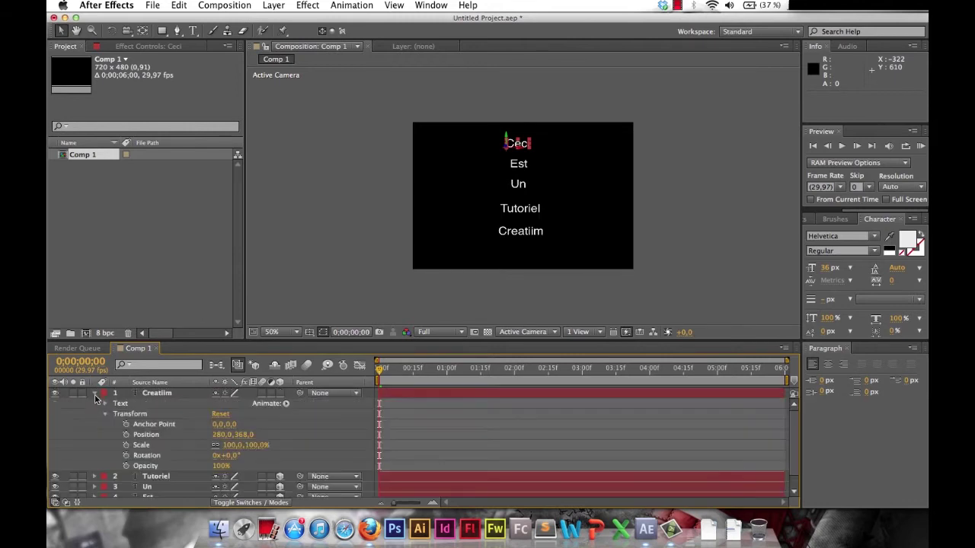
{"action": "left_click", "coordinate": [281, 394]}
{"action": "scroll", "coordinate": [231, 472], "scroll_direction": "down", "scroll_amount": 2}
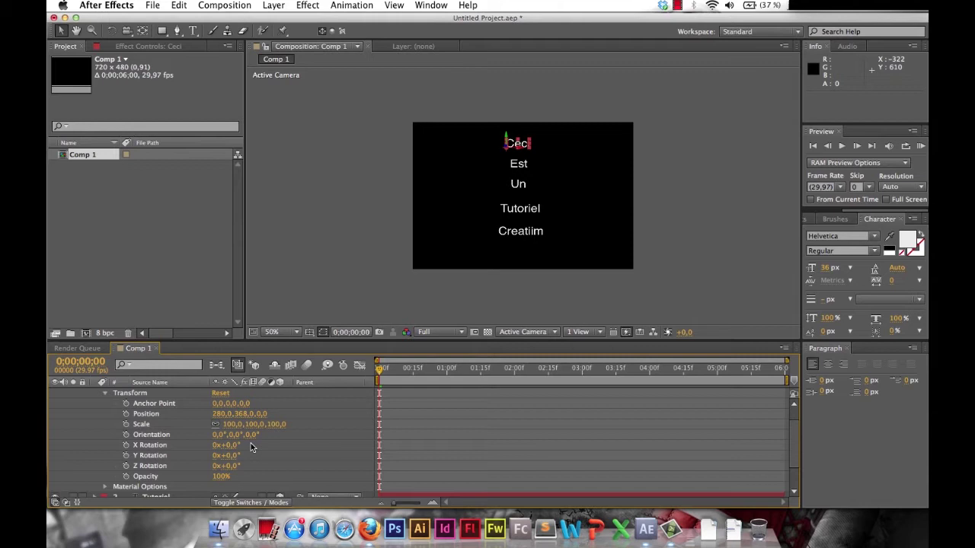
{"action": "scroll", "coordinate": [150, 426], "scroll_direction": "up", "scroll_amount": 2}
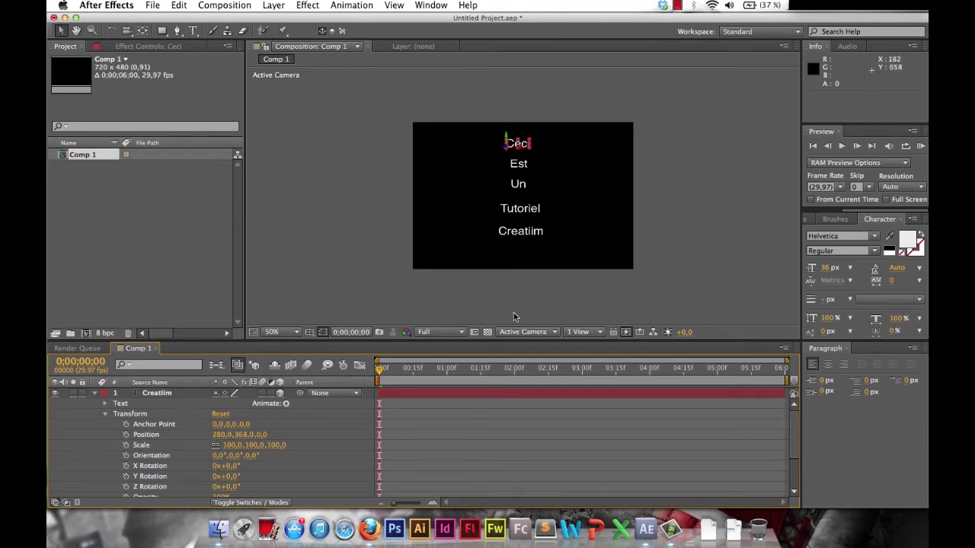
Change the composition viewer's layout to 4 Views.
{"action": "left_click", "coordinate": [597, 332]}
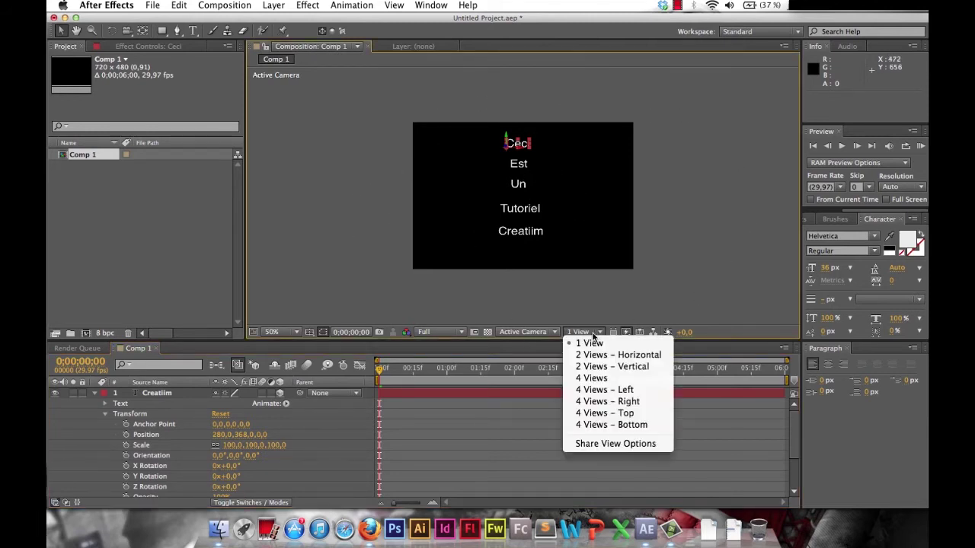
{"action": "left_click", "coordinate": [592, 334]}
{"action": "left_click", "coordinate": [598, 334]}
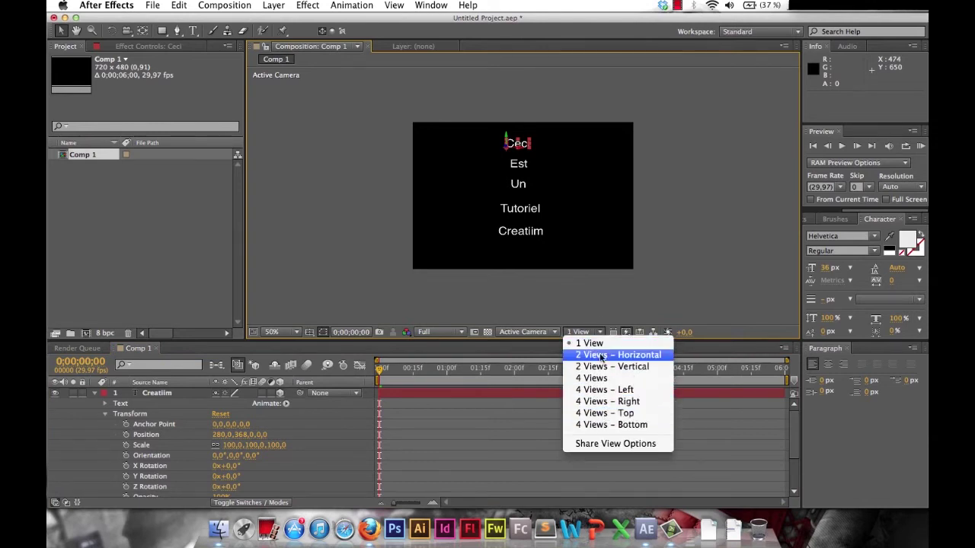
{"action": "left_click", "coordinate": [592, 379]}
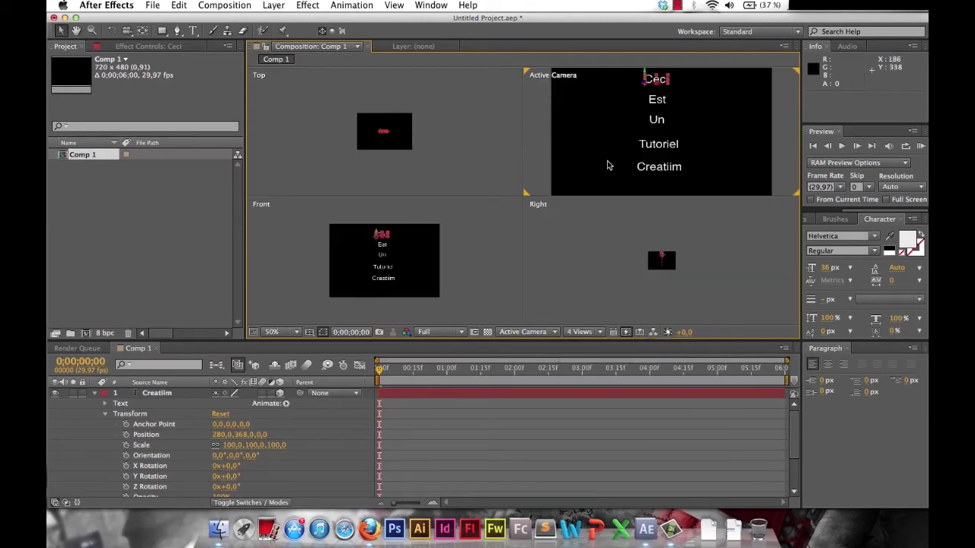
Deselect the Ceci layer and examine the Top, Front, Right and Active Camera views in turn.
{"action": "left_click", "coordinate": [597, 112]}
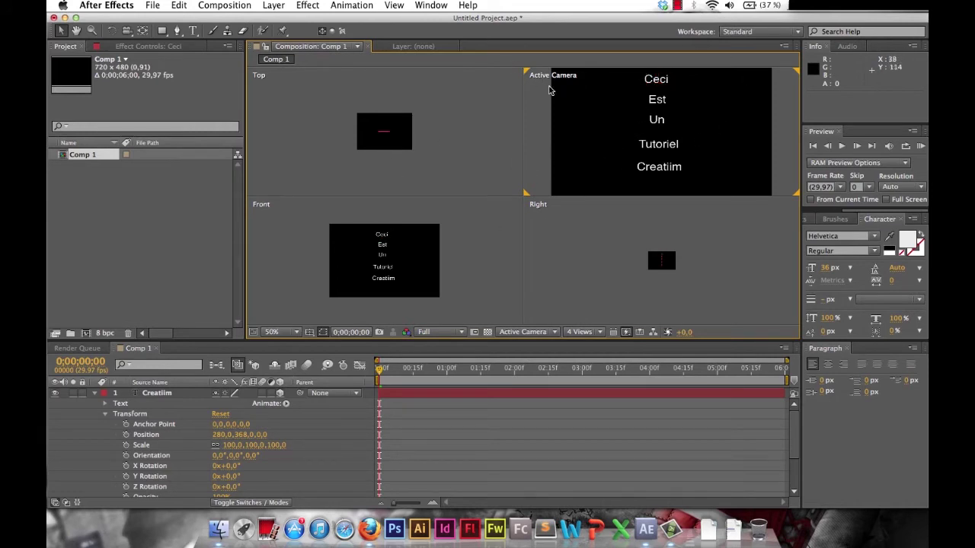
{"action": "left_click", "coordinate": [425, 140]}
{"action": "left_click", "coordinate": [473, 208]}
{"action": "left_click", "coordinate": [532, 199]}
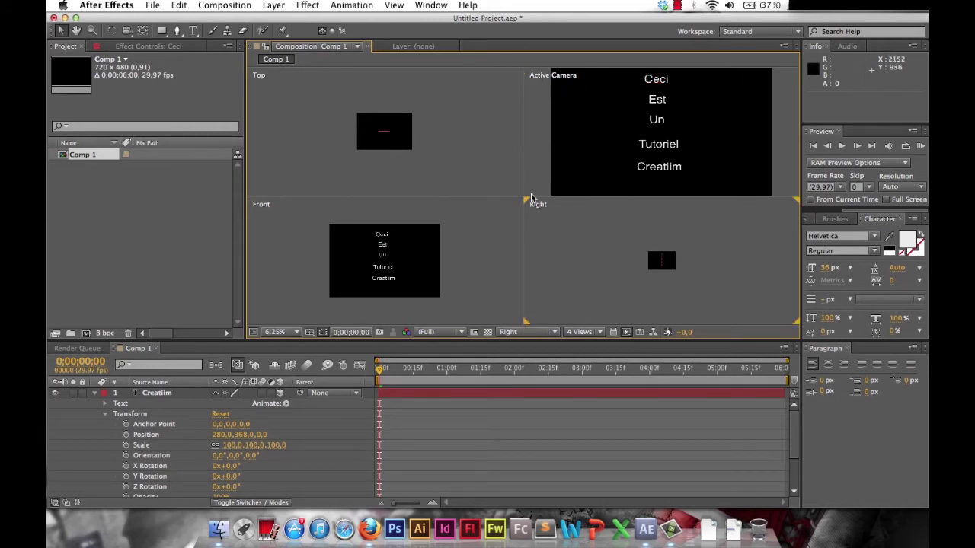
{"action": "left_click", "coordinate": [567, 129]}
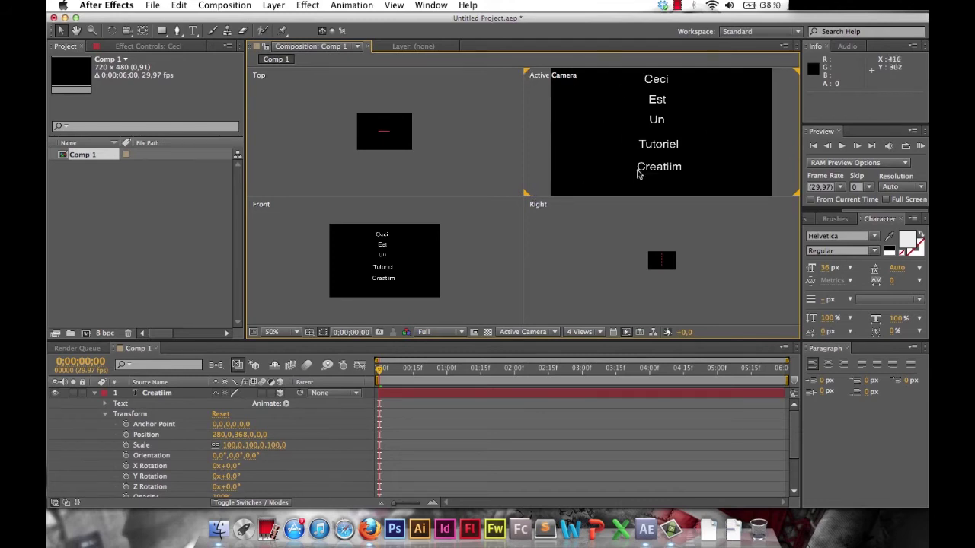
Enlarge the composition in the Top view and set the Front view's magnification to 50%.
{"action": "left_click", "coordinate": [383, 150]}
{"action": "scroll", "coordinate": [384, 150], "scroll_direction": "down", "scroll_amount": 3}
{"action": "scroll", "coordinate": [384, 151], "scroll_direction": "up", "scroll_amount": 7}
{"action": "scroll", "coordinate": [384, 150], "scroll_direction": "down", "scroll_amount": 3}
{"action": "left_click", "coordinate": [429, 262]}
{"action": "scroll", "coordinate": [434, 257], "scroll_direction": "down", "scroll_amount": 4}
{"action": "scroll", "coordinate": [439, 254], "scroll_direction": "up", "scroll_amount": 5}
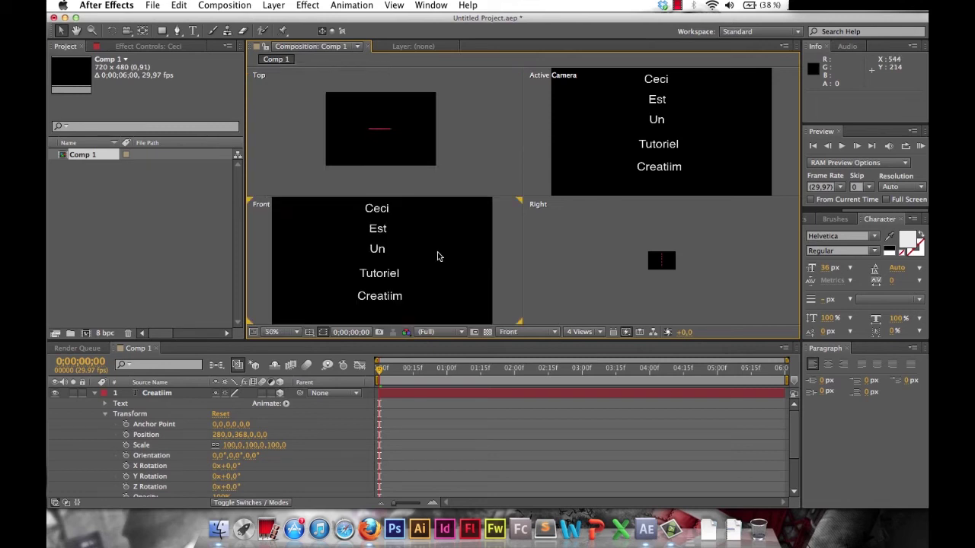
Reduce the Front view's magnification to 25% and enlarge the Right view to 50%.
{"action": "scroll", "coordinate": [437, 254], "scroll_direction": "down", "scroll_amount": 1}
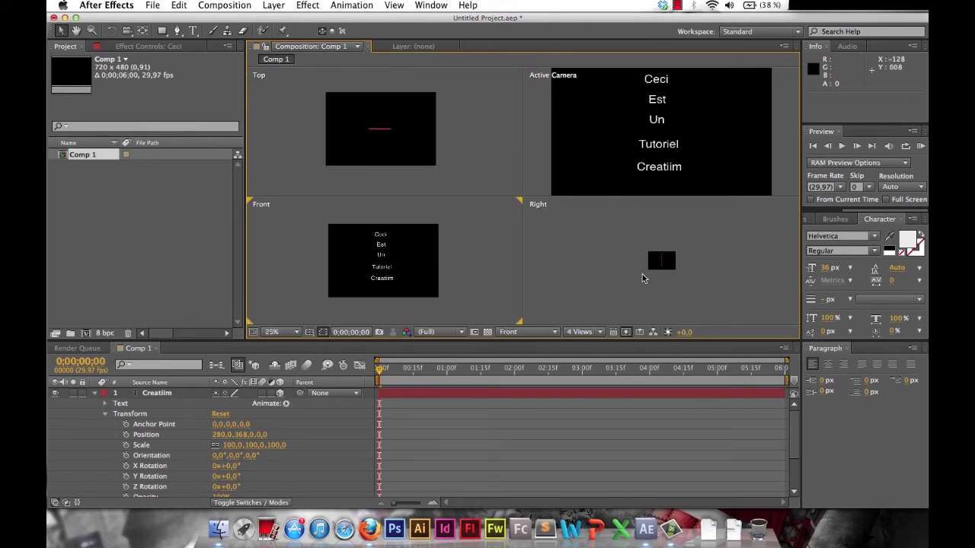
{"action": "left_click", "coordinate": [637, 279]}
{"action": "scroll", "coordinate": [643, 274], "scroll_direction": "up", "scroll_amount": 3}
{"action": "scroll", "coordinate": [659, 251], "scroll_direction": "down", "scroll_amount": 2}
{"action": "scroll", "coordinate": [667, 240], "scroll_direction": "up", "scroll_amount": 2}
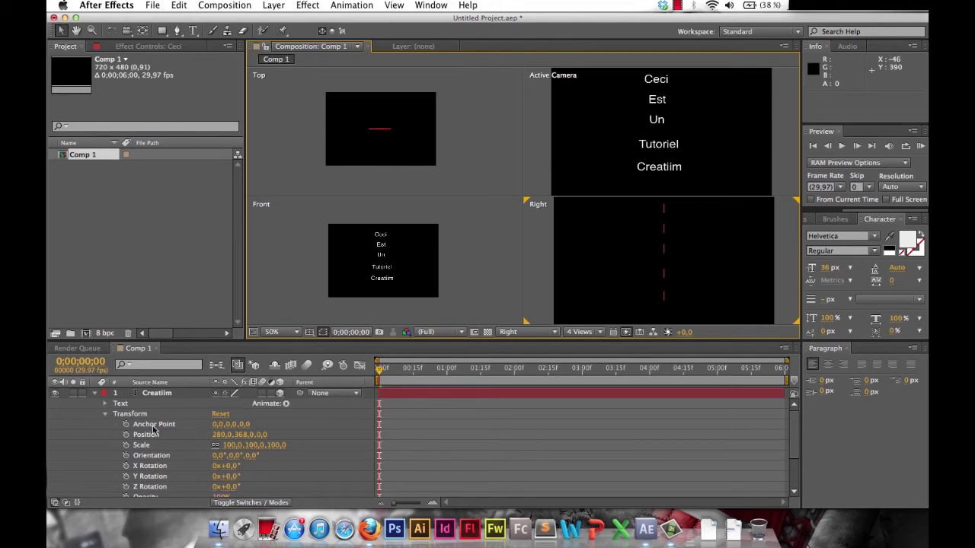
Collapse the Creatiim layer and expand the Transform properties of the Ceci layer.
{"action": "left_click", "coordinate": [95, 393]}
{"action": "left_click", "coordinate": [150, 435]}
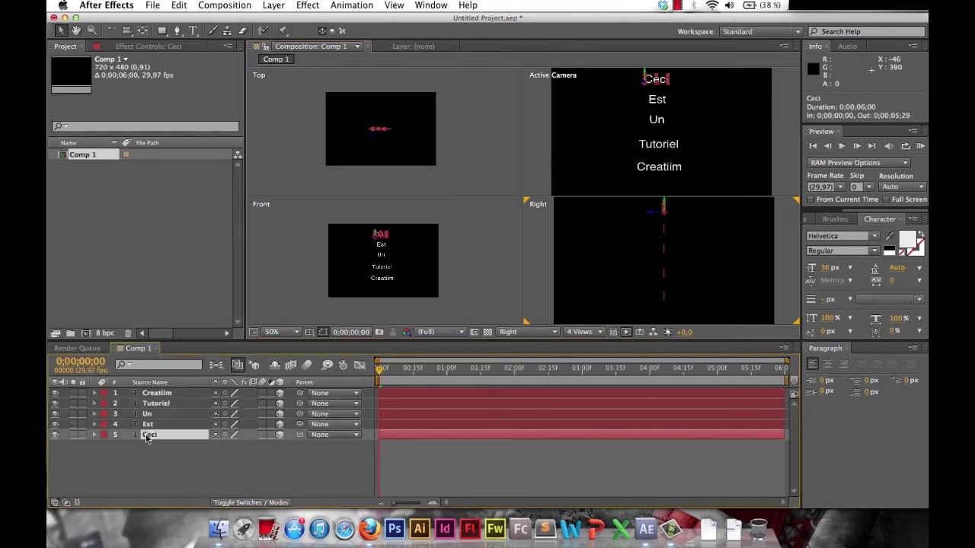
{"action": "left_click", "coordinate": [95, 434]}
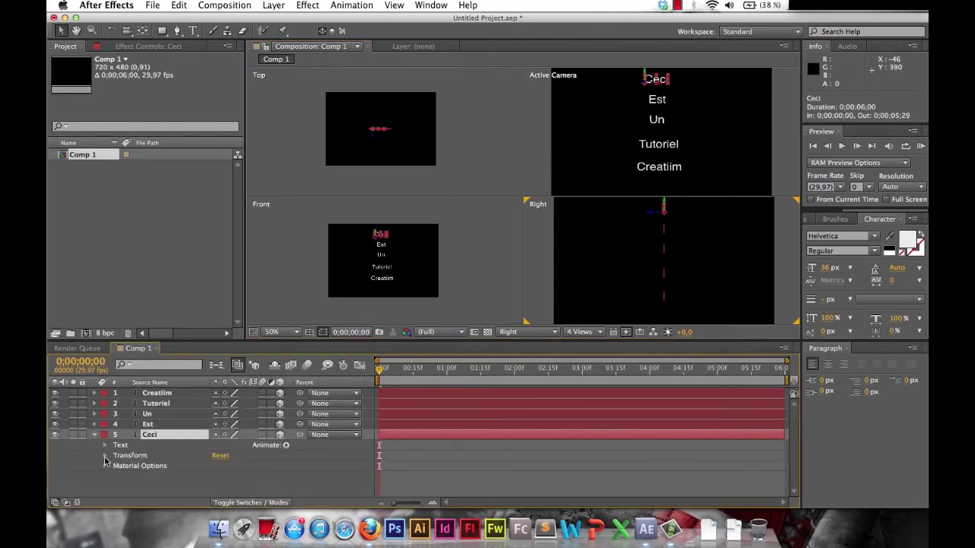
{"action": "left_click", "coordinate": [105, 456]}
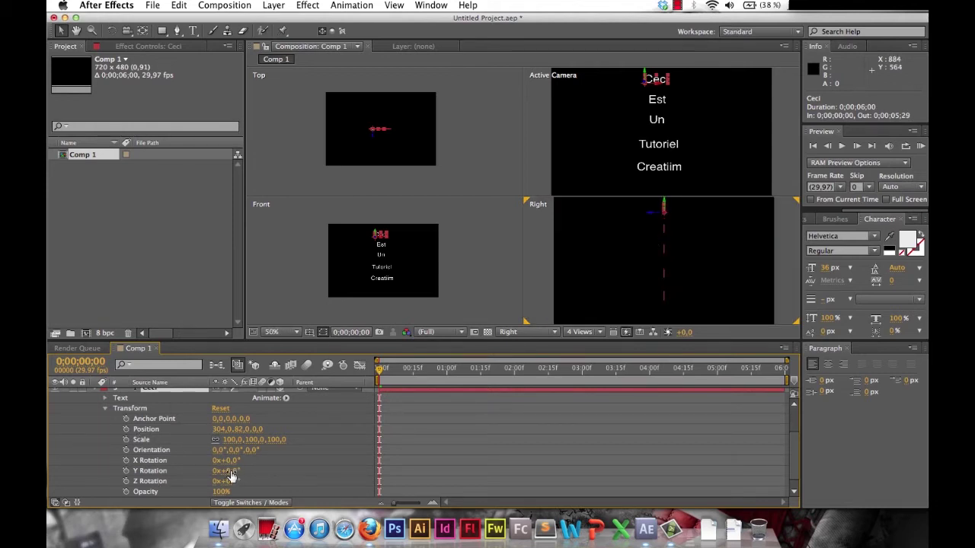
Try a Y Rotation of about 116° on the Ceci layer and return it to 0°.
{"action": "left_click_drag", "start_coordinate": [228, 471], "coordinate": [313, 471]}
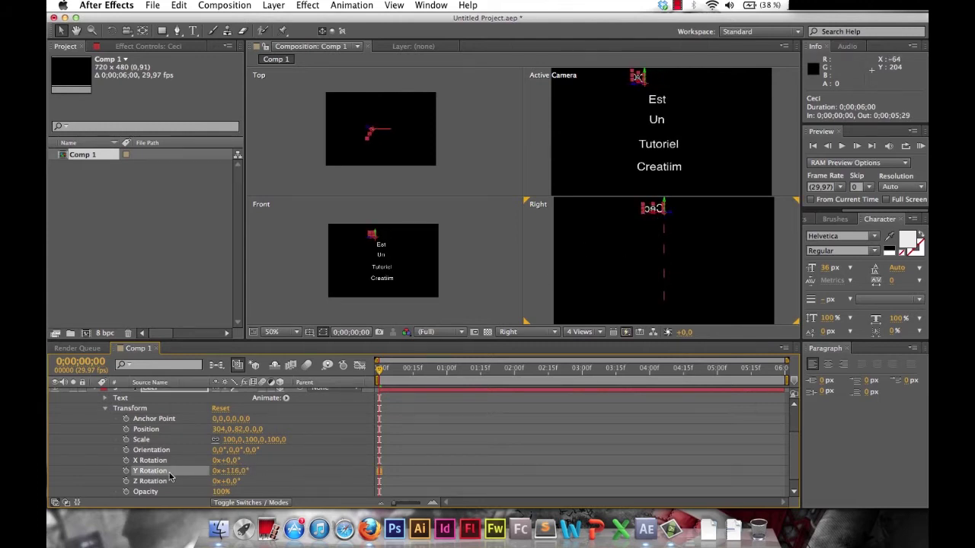
{"action": "left_click_drag", "start_coordinate": [234, 471], "coordinate": [168, 472]}
{"action": "left_click_drag", "start_coordinate": [162, 472], "coordinate": [163, 472]}
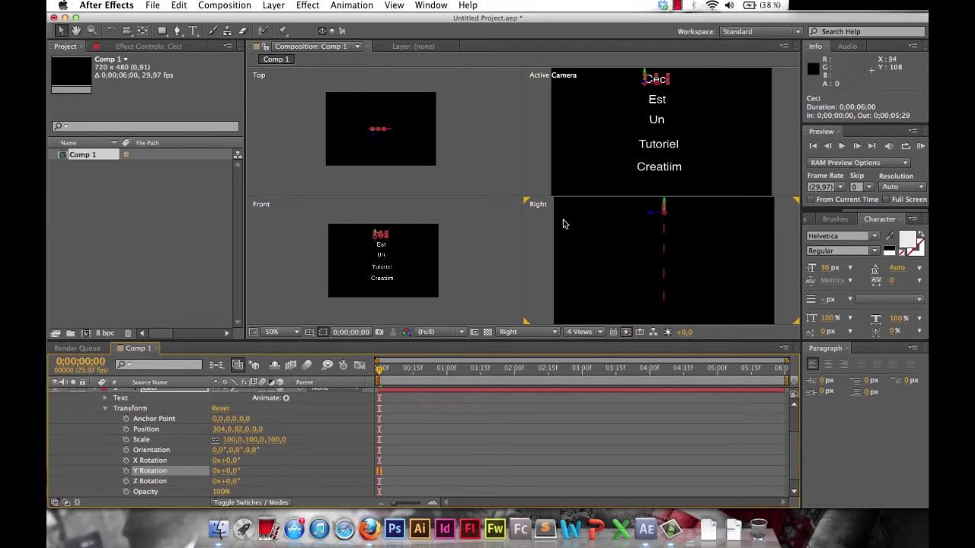
Select the Est layer, try another Y Rotation change in the expanded Ceci properties, and undo it.
{"action": "left_click", "coordinate": [657, 99]}
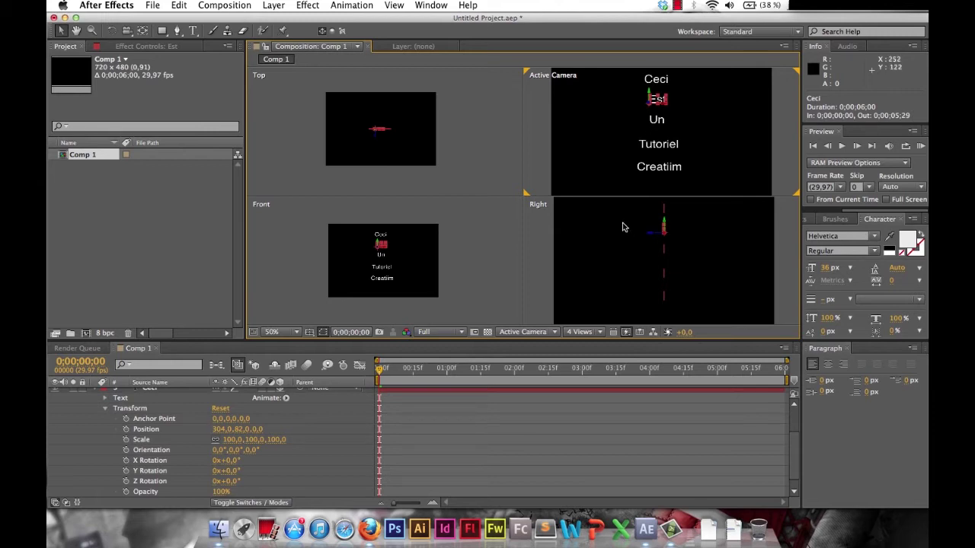
{"action": "left_click_drag", "start_coordinate": [230, 471], "coordinate": [271, 451]}
{"action": "key", "text": "super+z"}
{"action": "key", "text": "super+z"}
{"action": "key", "text": "super+z"}
{"action": "key", "text": "super+z"}
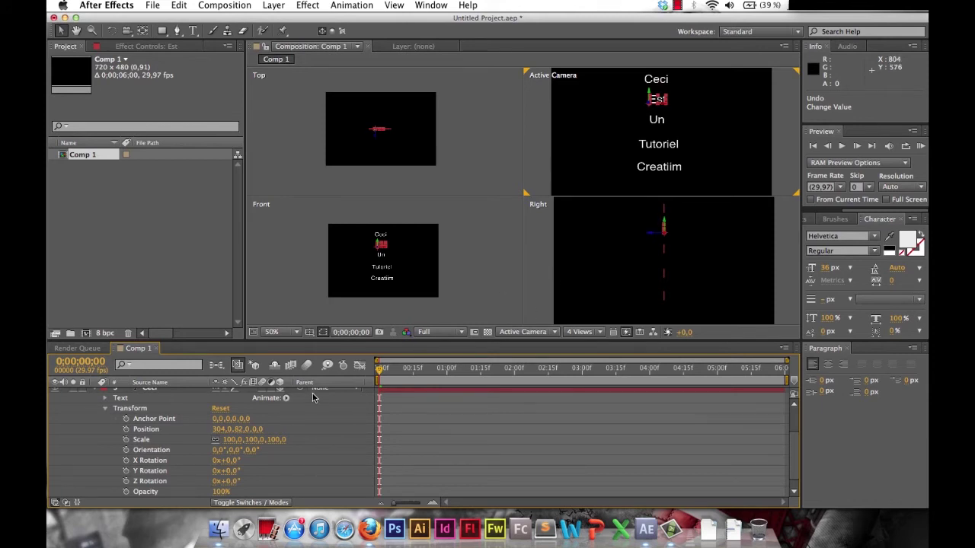
Deselect the Est layer and enlarge the composition in the Top view to the same scale as the Right view.
{"action": "left_click", "coordinate": [630, 258]}
{"action": "scroll", "coordinate": [429, 148], "scroll_direction": "down", "scroll_amount": 4}
{"action": "scroll", "coordinate": [429, 148], "scroll_direction": "up", "scroll_amount": 4}
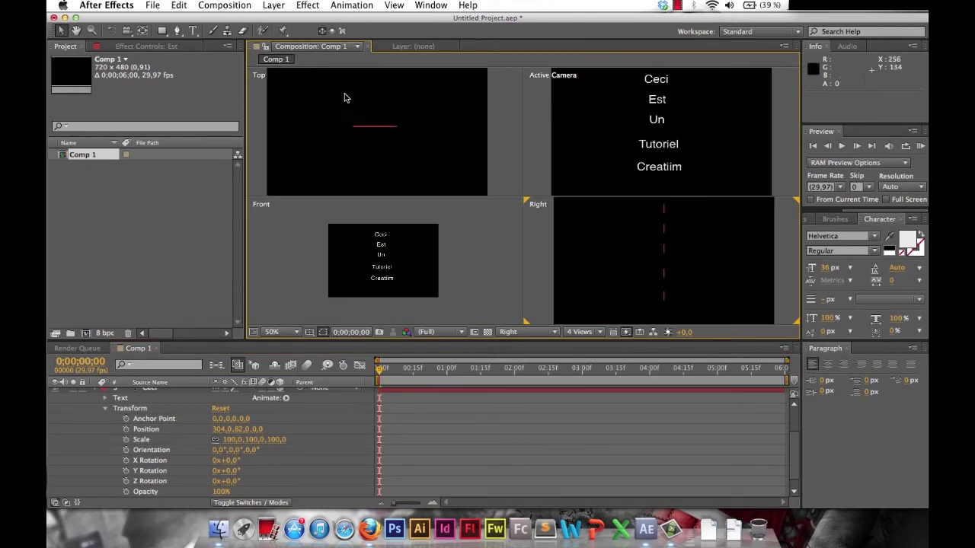
Collapse the Ceci layer's properties and move the layer back along its Z axis in the Top view to a Z position of 66.
{"action": "scroll", "coordinate": [102, 420], "scroll_direction": "up", "scroll_amount": 2}
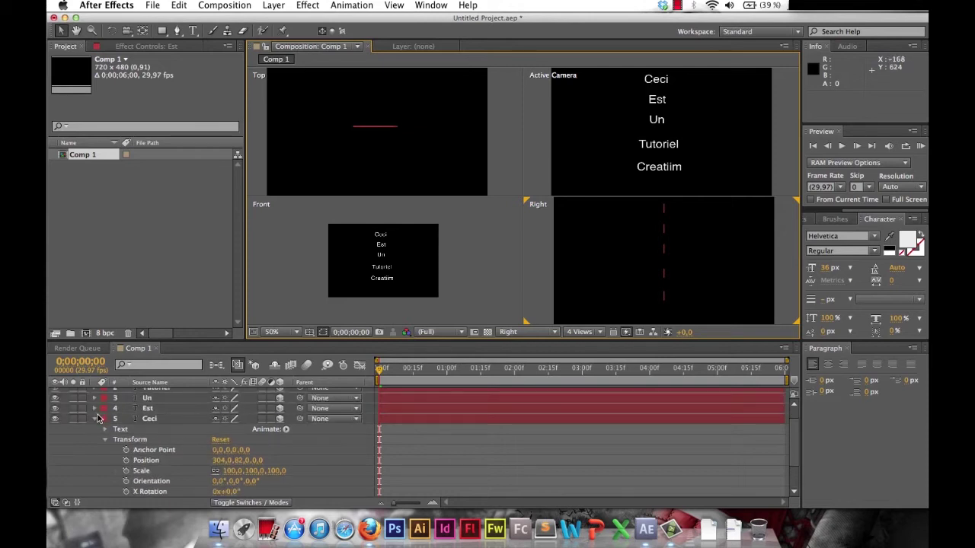
{"action": "left_click", "coordinate": [96, 421]}
{"action": "left_click", "coordinate": [150, 434]}
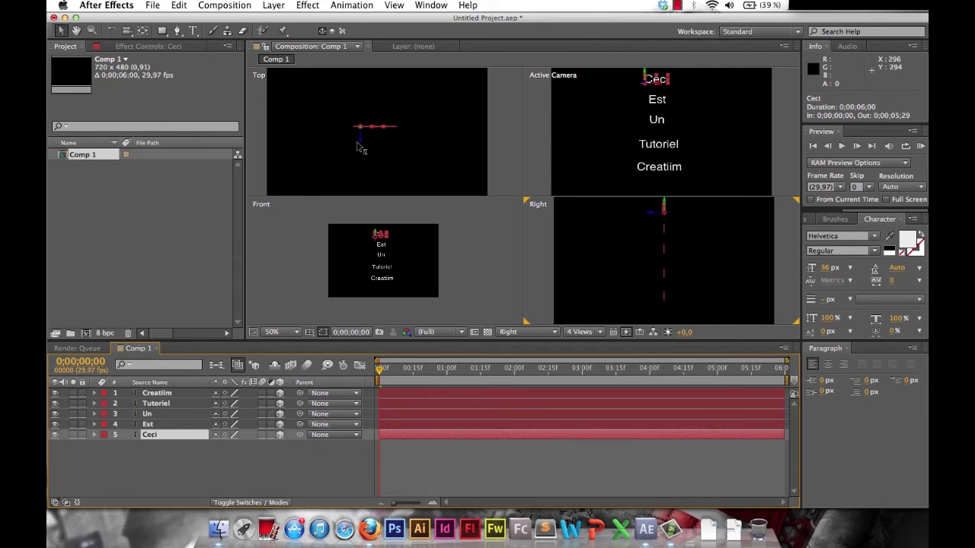
{"action": "left_click_drag", "start_coordinate": [363, 147], "coordinate": [366, 126]}
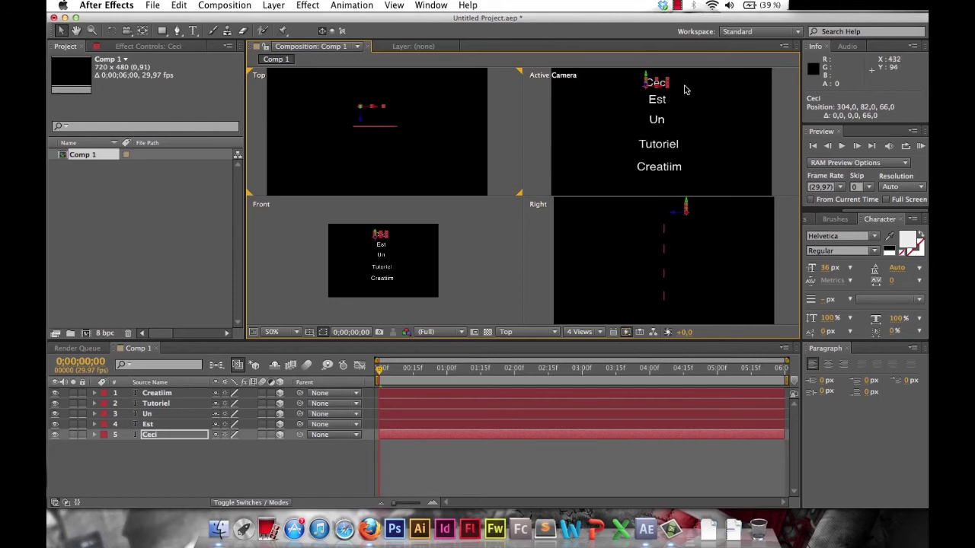
Set the Est layer's Y Rotation to 90° and move it in the Top view to about position 434, 148, 10.
{"action": "left_click", "coordinate": [659, 100]}
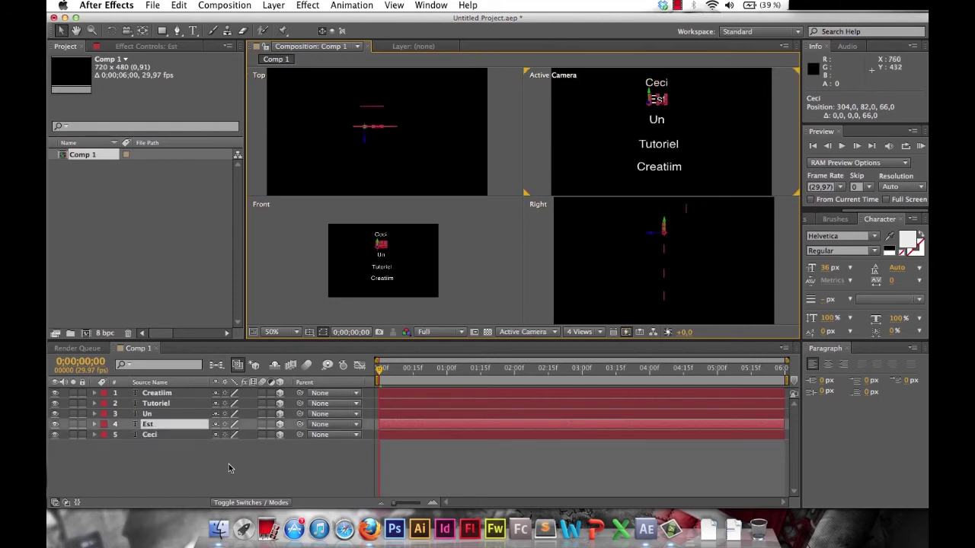
{"action": "left_click", "coordinate": [95, 424]}
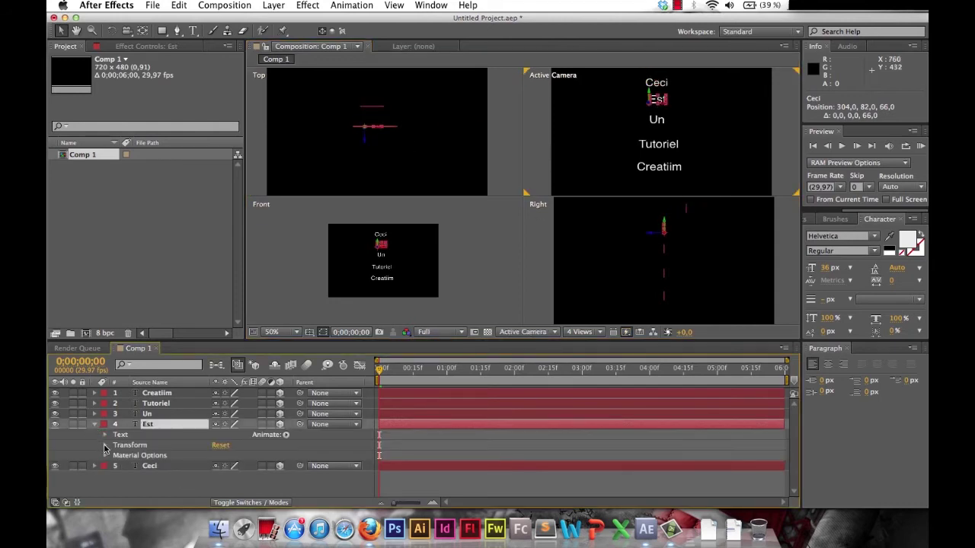
{"action": "left_click", "coordinate": [105, 445]}
{"action": "left_click_drag", "start_coordinate": [229, 471], "coordinate": [274, 472]}
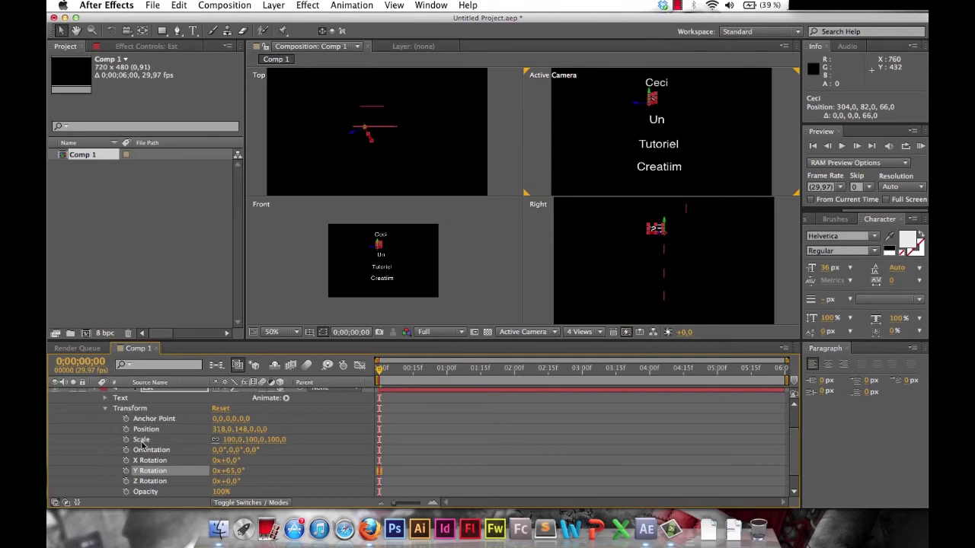
{"action": "left_click_drag", "start_coordinate": [226, 472], "coordinate": [251, 472]}
{"action": "left_click", "coordinate": [359, 134]}
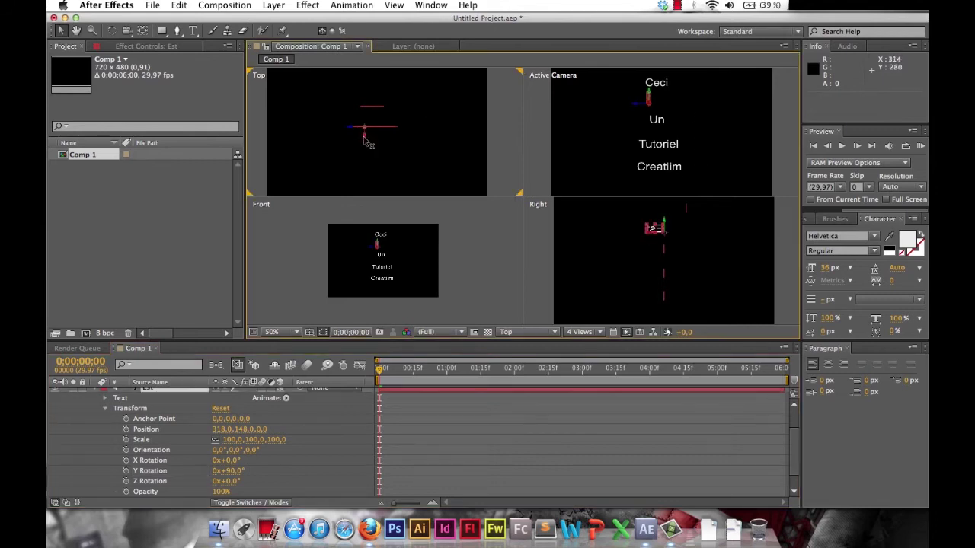
{"action": "left_click_drag", "start_coordinate": [349, 129], "coordinate": [405, 144]}
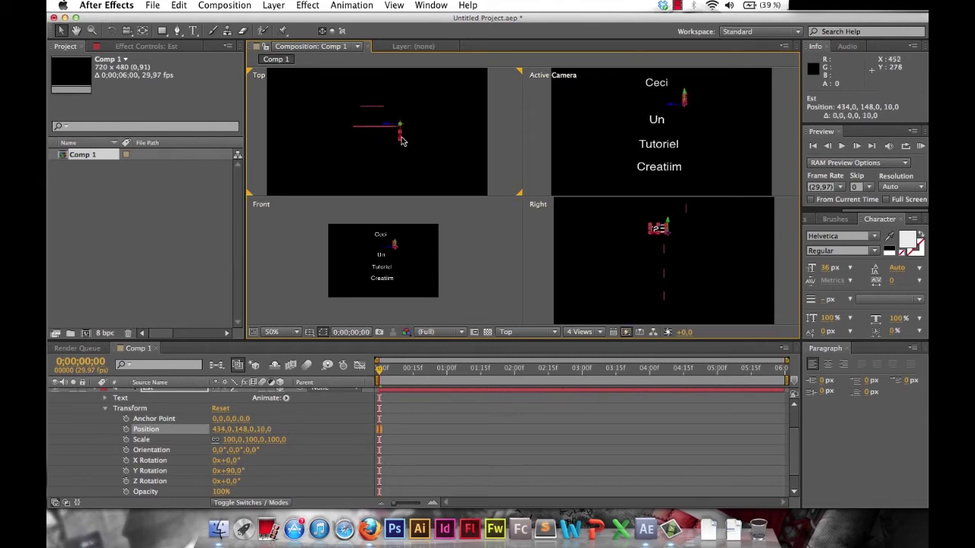
Collapse the Est layer, expand the Un layer's Transform properties, and set its Y Rotation to 180°.
{"action": "double_click", "coordinate": [657, 119]}
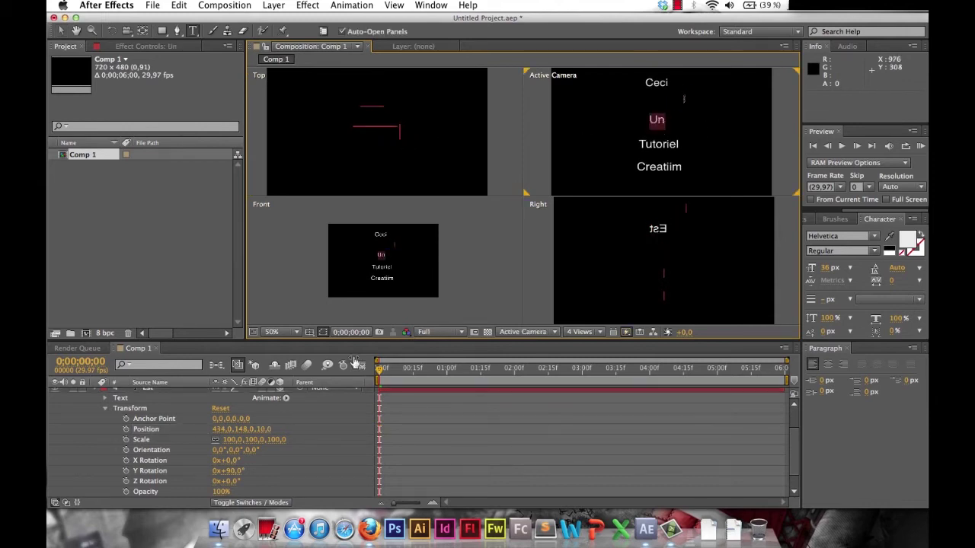
{"action": "scroll", "coordinate": [84, 419], "scroll_direction": "up", "scroll_amount": 2}
{"action": "left_click", "coordinate": [95, 414]}
{"action": "left_click", "coordinate": [95, 414]}
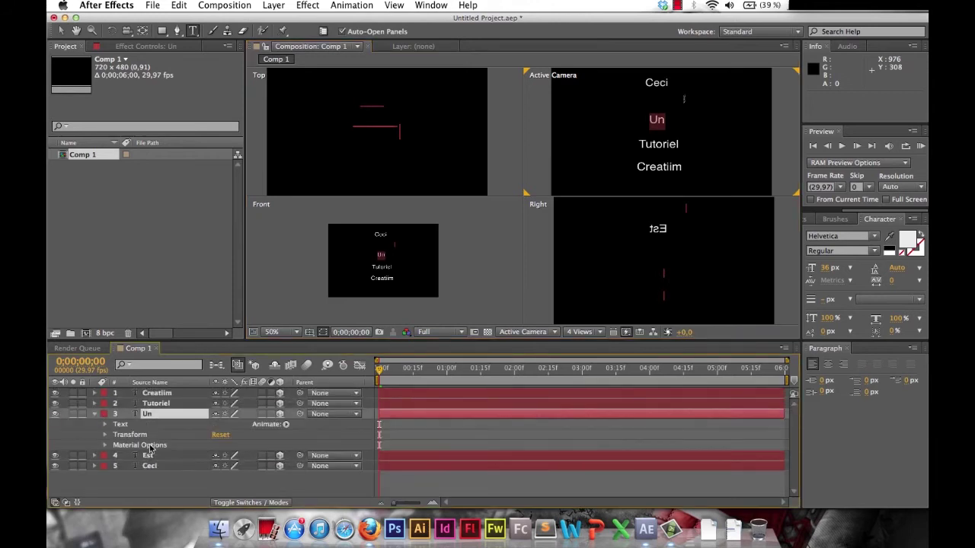
{"action": "left_click", "coordinate": [105, 434]}
{"action": "scroll", "coordinate": [122, 442], "scroll_direction": "down", "scroll_amount": 1}
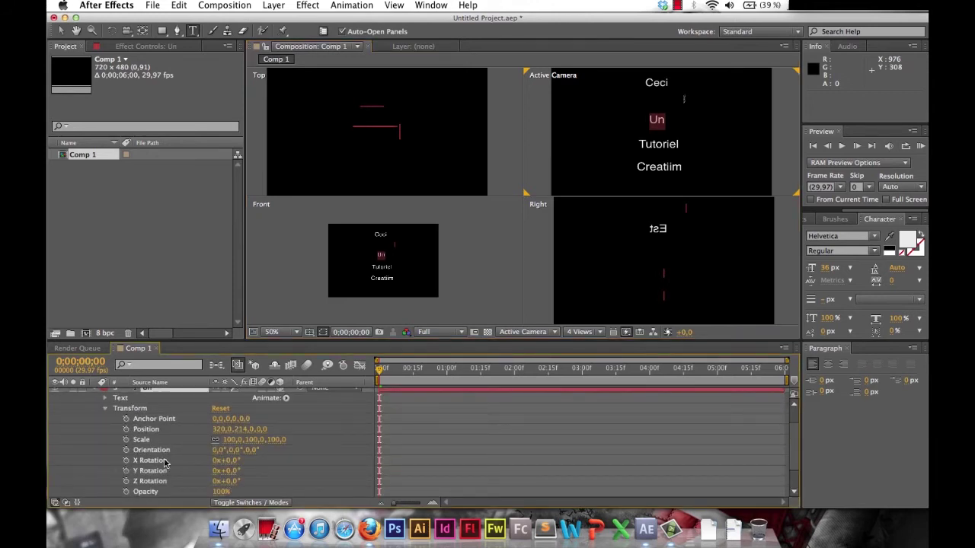
{"action": "left_click", "coordinate": [232, 472]}
{"action": "type", "text": "180"}
{"action": "key", "text": "Return"}
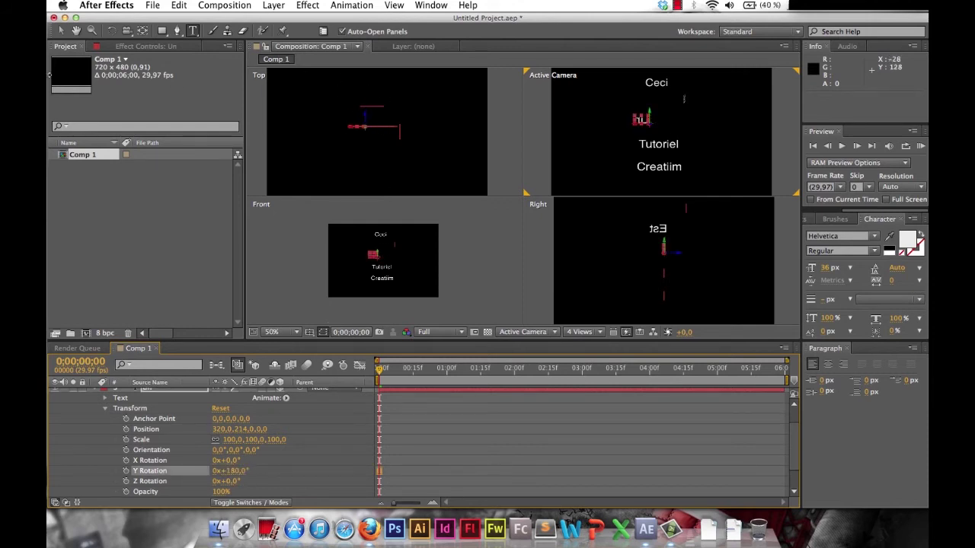
Move the Un layer forward in the Top view to about position 360, 214, -114 and deselect it.
{"action": "key", "text": "v"}
{"action": "left_click_drag", "start_coordinate": [365, 118], "coordinate": [364, 167]}
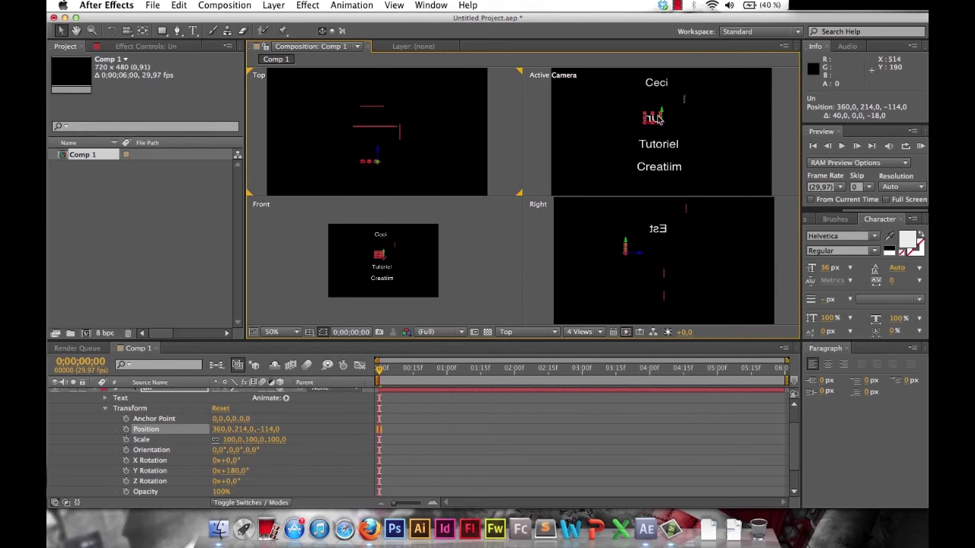
{"action": "left_click", "coordinate": [711, 119]}
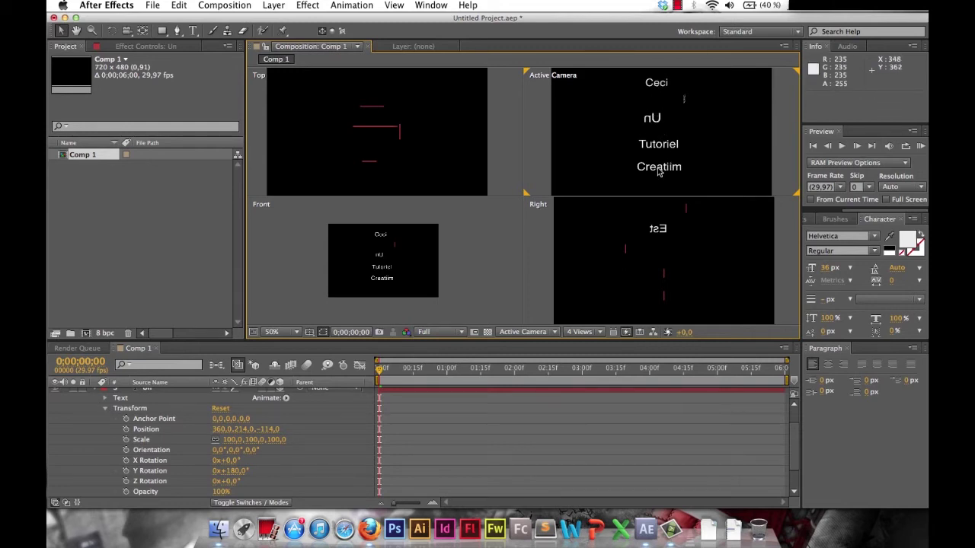
Collapse the Un layer, expand the Tutoriel layer's Transform properties, and set its Y Rotation to 270°.
{"action": "scroll", "coordinate": [79, 385], "scroll_direction": "up", "scroll_amount": 3}
{"action": "left_click", "coordinate": [95, 403]}
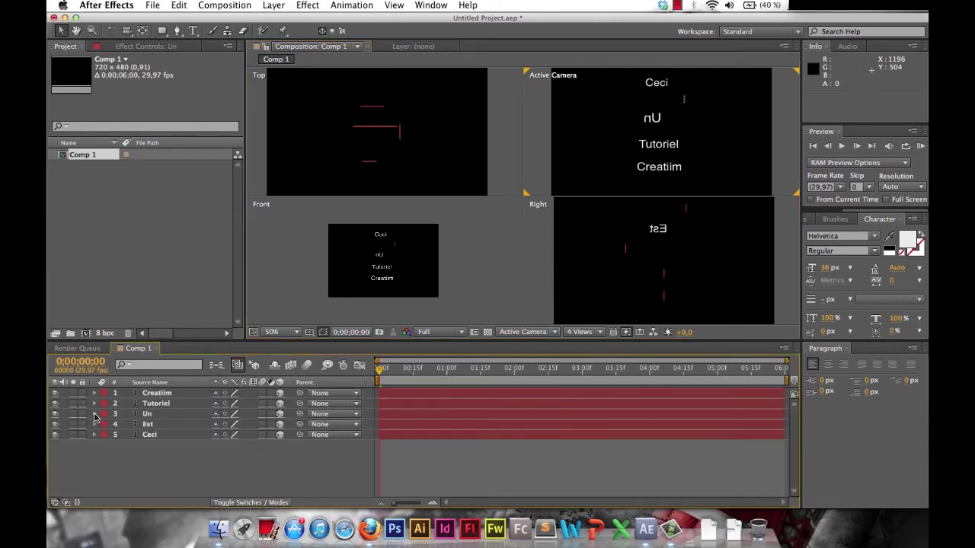
{"action": "left_click", "coordinate": [95, 405]}
{"action": "left_click", "coordinate": [105, 424]}
{"action": "scroll", "coordinate": [107, 434], "scroll_direction": "down", "scroll_amount": 2}
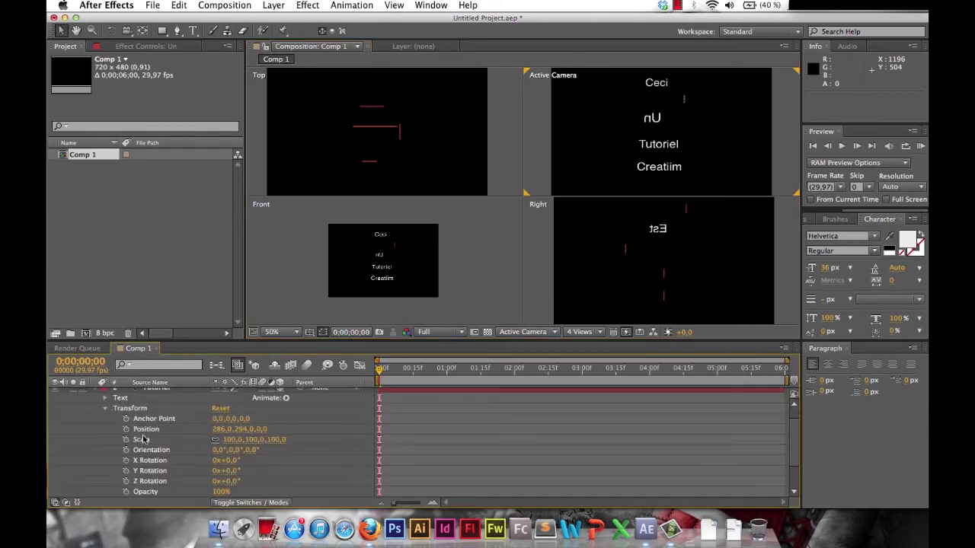
{"action": "left_click", "coordinate": [233, 471]}
{"action": "type", "text": "270"}
{"action": "key", "text": "Return"}
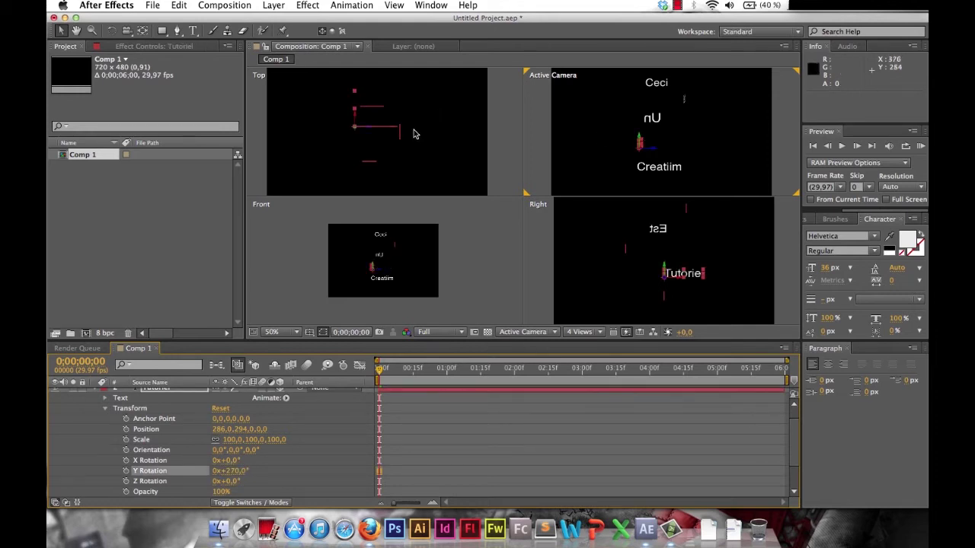
Move the Tutoriel layer in the Top view to about position 226, 294, -84 and collapse its properties.
{"action": "left_click_drag", "start_coordinate": [355, 118], "coordinate": [355, 157]}
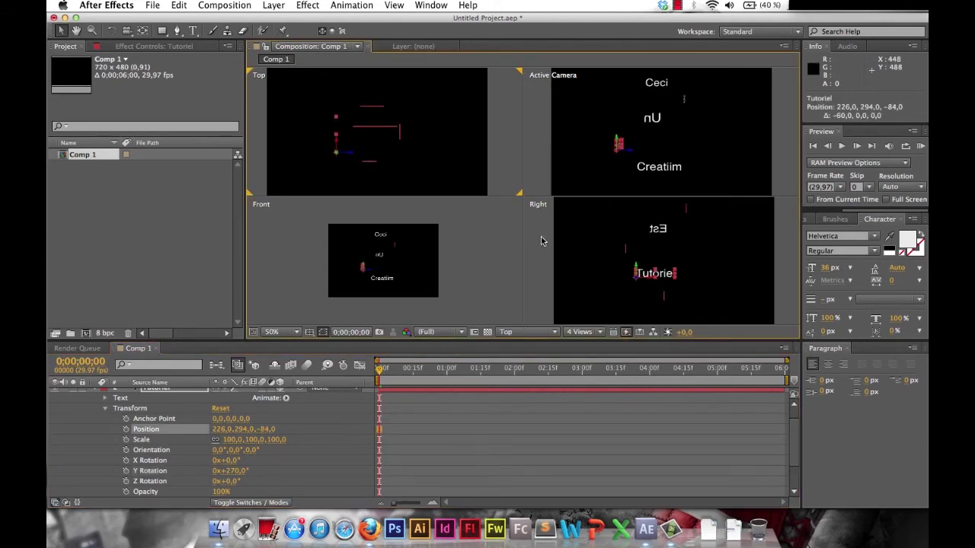
{"action": "scroll", "coordinate": [110, 435], "scroll_direction": "up", "scroll_amount": 2}
{"action": "left_click", "coordinate": [95, 404]}
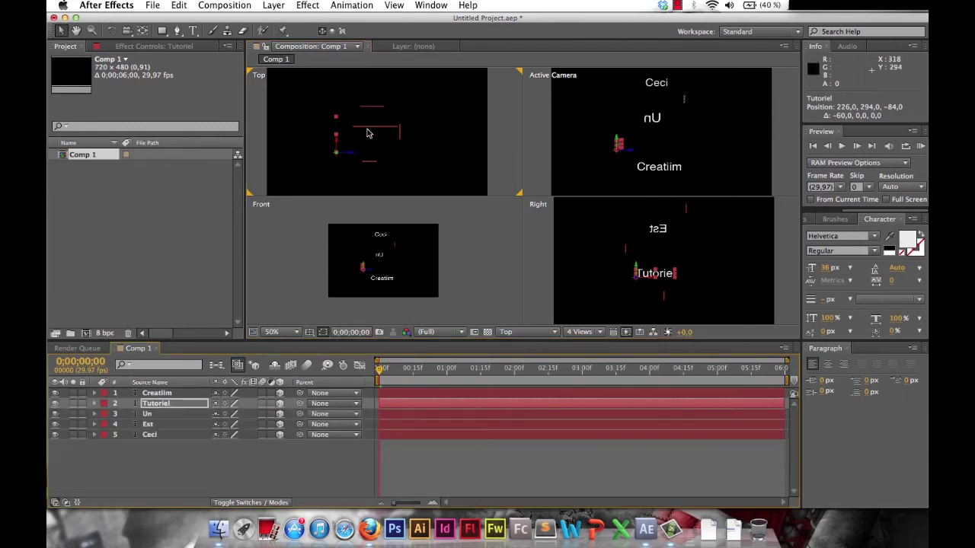
Move the Creatiim layer back along its Z axis in the Top view to a Z position of about 68, and deselect it.
{"action": "left_click", "coordinate": [664, 172]}
{"action": "left_click_drag", "start_coordinate": [355, 143], "coordinate": [356, 128]}
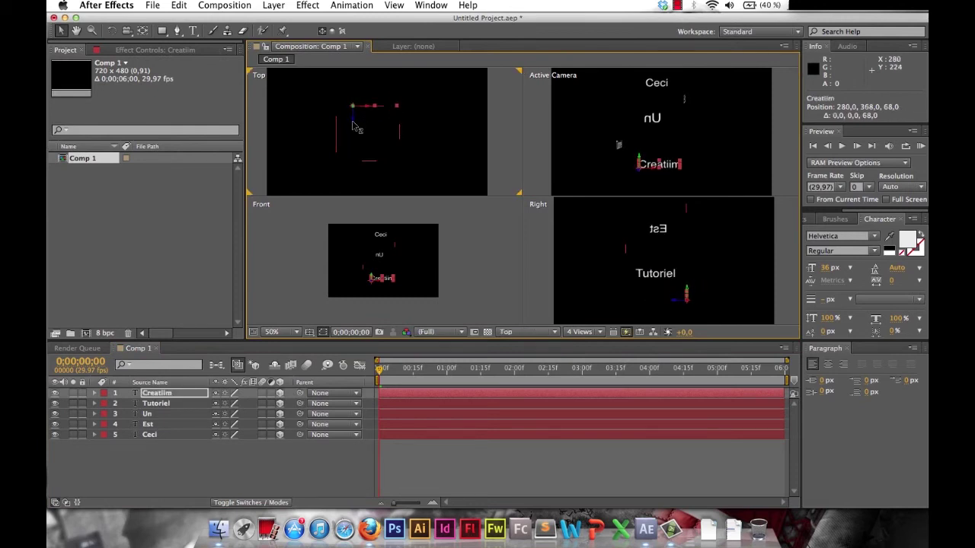
{"action": "left_click", "coordinate": [724, 268]}
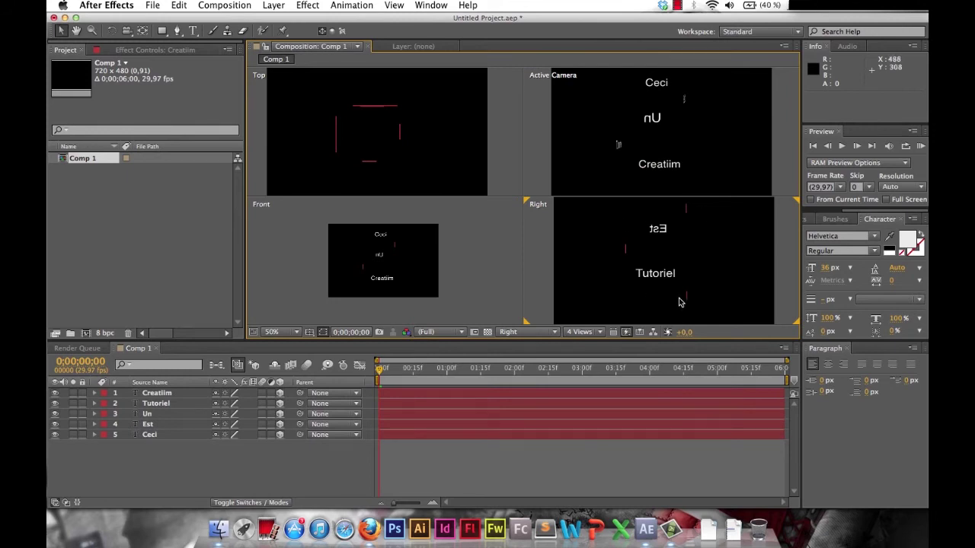
Adjust the Ceci layer in the Right view to about position 304, 82, 64.2 and leave all layers deselected.
{"action": "left_click", "coordinate": [688, 210]}
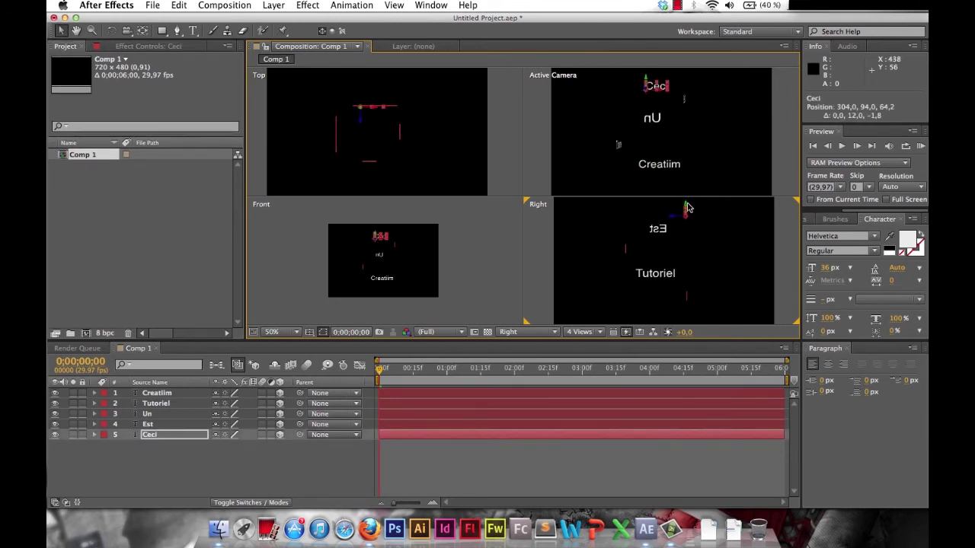
{"action": "left_click", "coordinate": [687, 205]}
{"action": "left_click", "coordinate": [687, 204]}
{"action": "left_click_drag", "start_coordinate": [687, 204], "coordinate": [687, 201]}
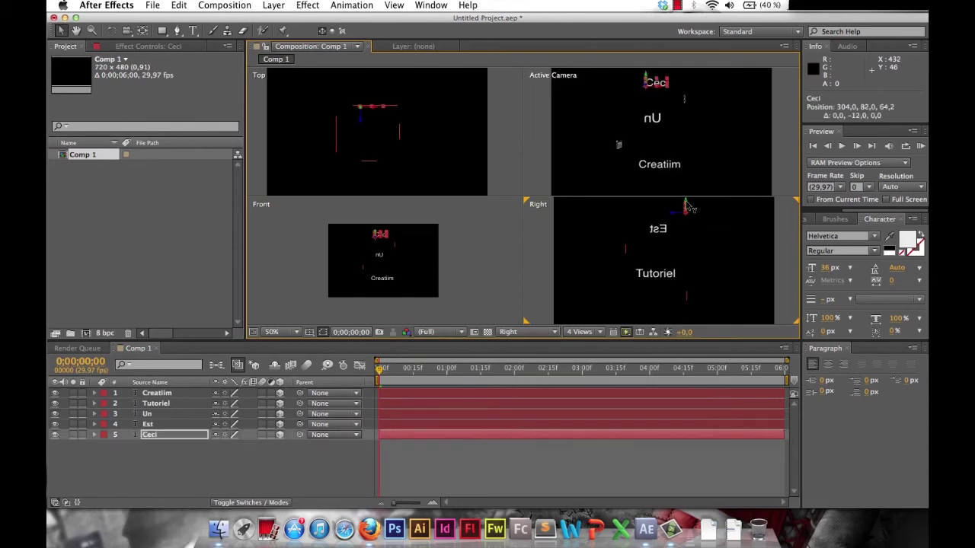
{"action": "left_click", "coordinate": [732, 245]}
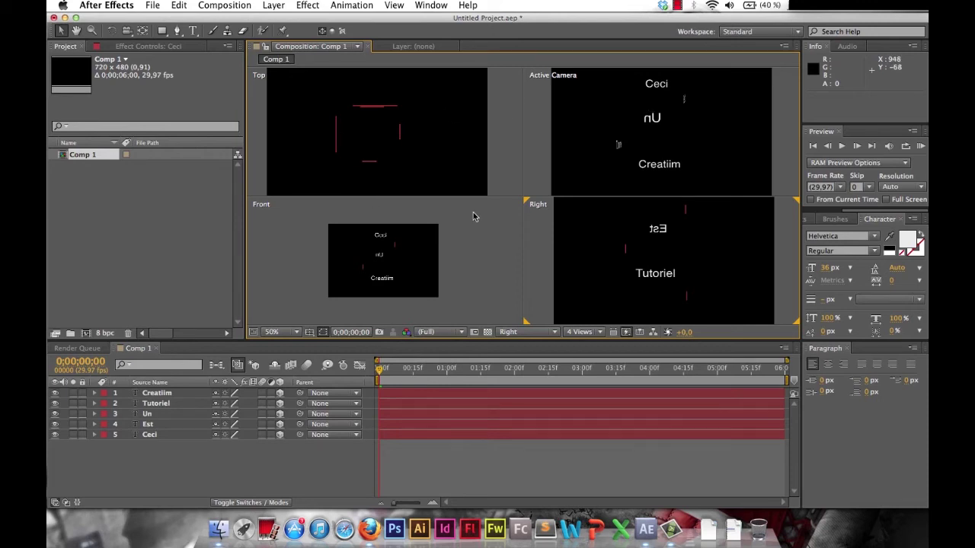
{"action": "left_click", "coordinate": [156, 477]}
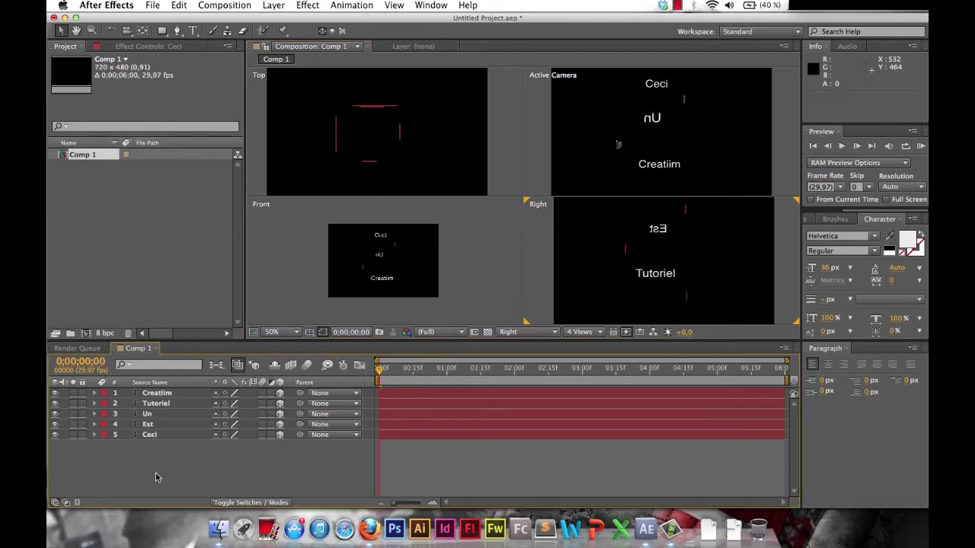
Add a two-node camera layer named Camera 1 with the 50mm preset to the composition.
{"action": "right_click", "coordinate": [175, 457]}
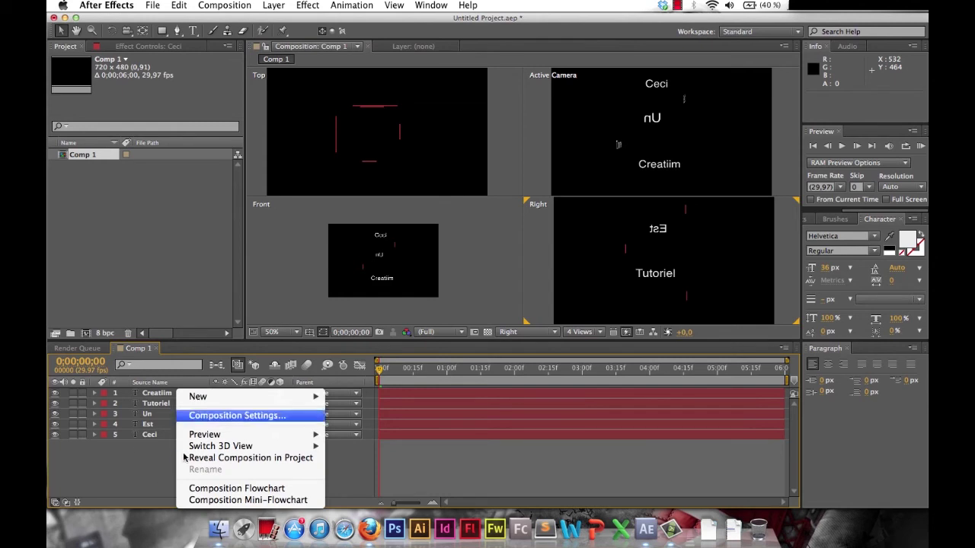
{"action": "mouse_move", "coordinate": [214, 397]}
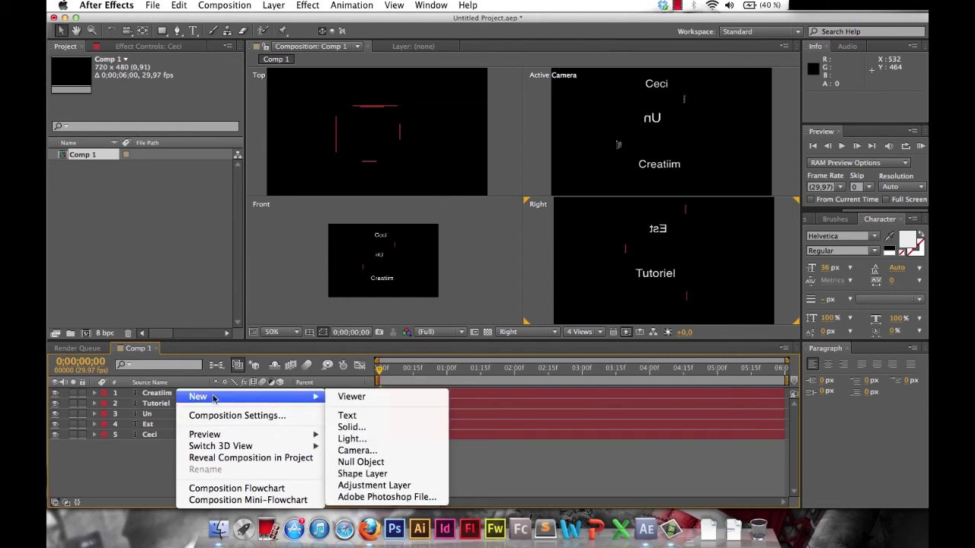
{"action": "left_click", "coordinate": [368, 451]}
{"action": "left_click_drag", "start_coordinate": [479, 118], "coordinate": [449, 122]}
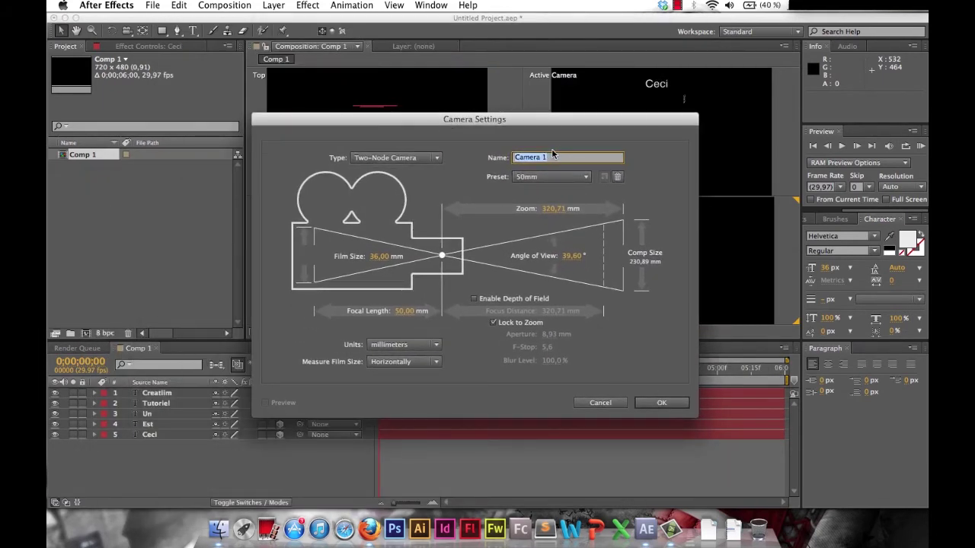
{"action": "left_click", "coordinate": [559, 177]}
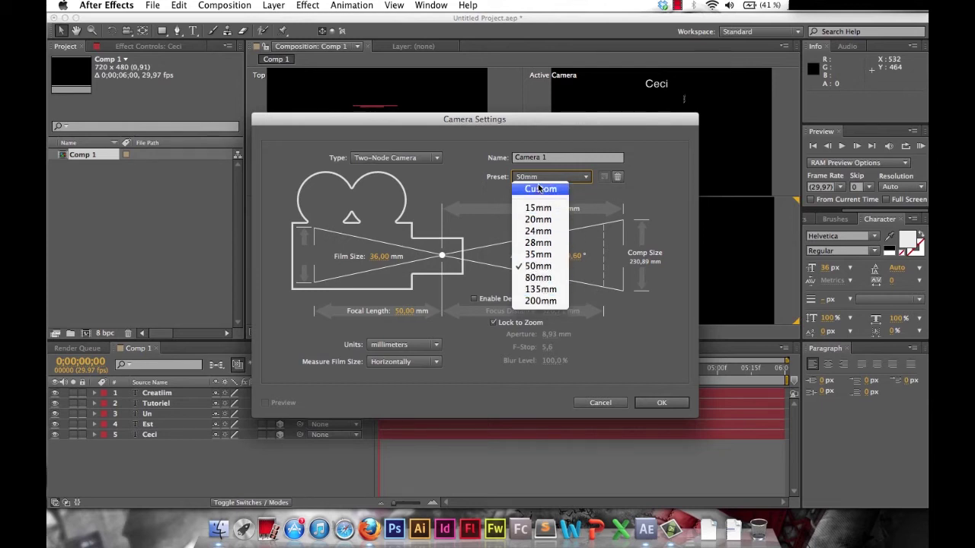
{"action": "left_click", "coordinate": [538, 266]}
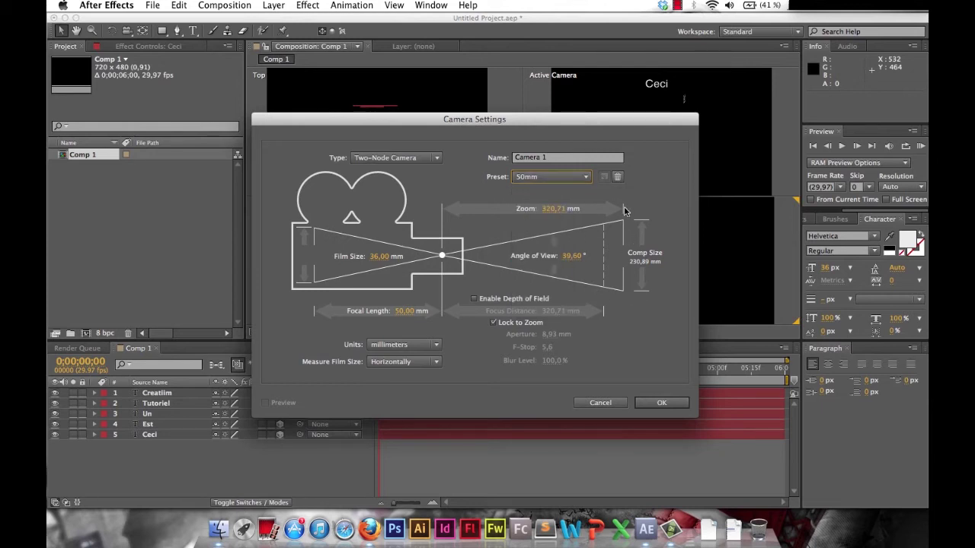
{"action": "left_click", "coordinate": [682, 403]}
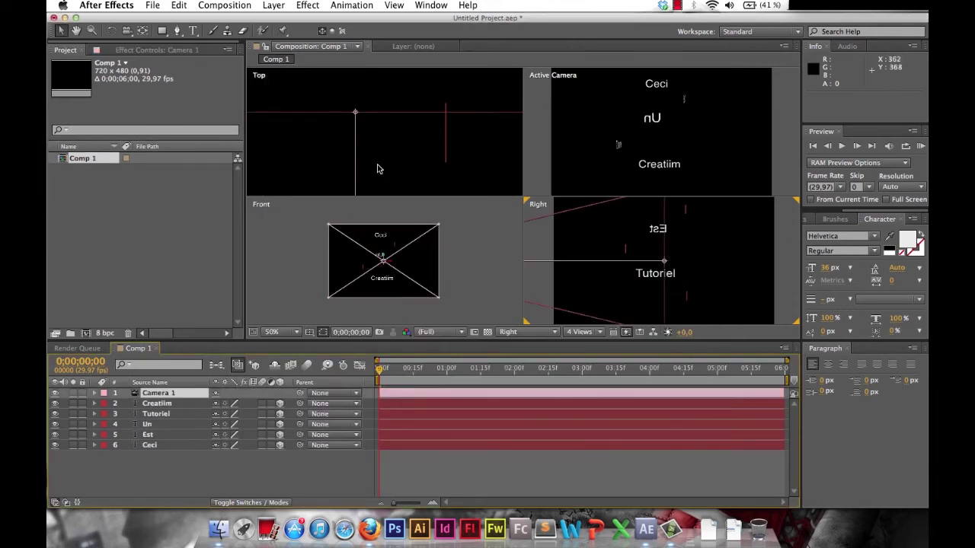
Reframe the Top view at 12.5% to show the whole camera cone beneath the text square, and leave the camera deselected.
{"action": "scroll", "coordinate": [458, 160], "scroll_direction": "down", "scroll_amount": 4}
{"action": "scroll", "coordinate": [660, 145], "scroll_direction": "down", "scroll_amount": 3}
{"action": "scroll", "coordinate": [660, 145], "scroll_direction": "up", "scroll_amount": 4}
{"action": "scroll", "coordinate": [660, 145], "scroll_direction": "down", "scroll_amount": 1}
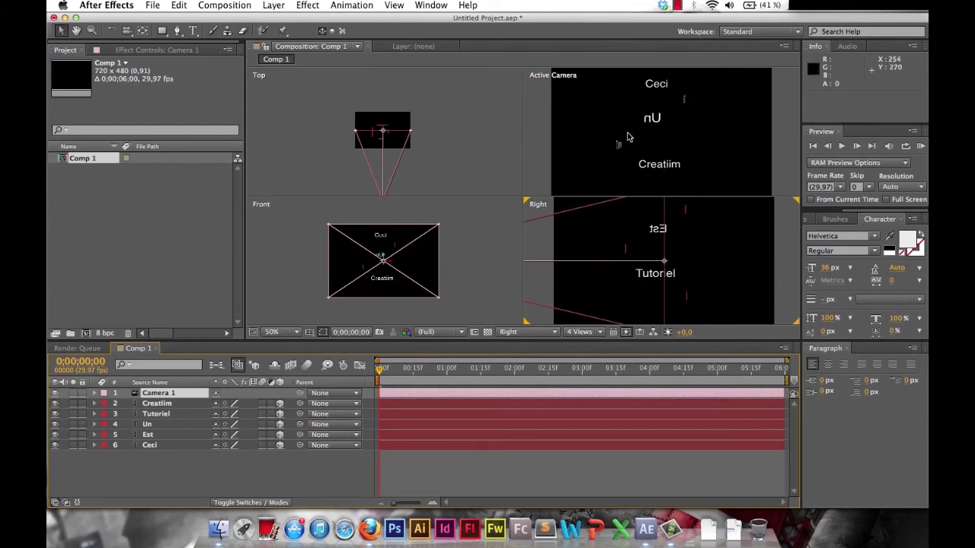
{"action": "scroll", "coordinate": [383, 156], "scroll_direction": "down", "scroll_amount": 1}
{"action": "scroll", "coordinate": [385, 156], "scroll_direction": "up", "scroll_amount": 1}
{"action": "scroll", "coordinate": [385, 154], "scroll_direction": "up", "scroll_amount": 3}
{"action": "scroll", "coordinate": [384, 149], "scroll_direction": "down", "scroll_amount": 2}
{"action": "key", "text": "h"}
{"action": "left_click_drag", "start_coordinate": [434, 153], "coordinate": [468, 84]}
{"action": "scroll", "coordinate": [434, 170], "scroll_direction": "down", "scroll_amount": 1}
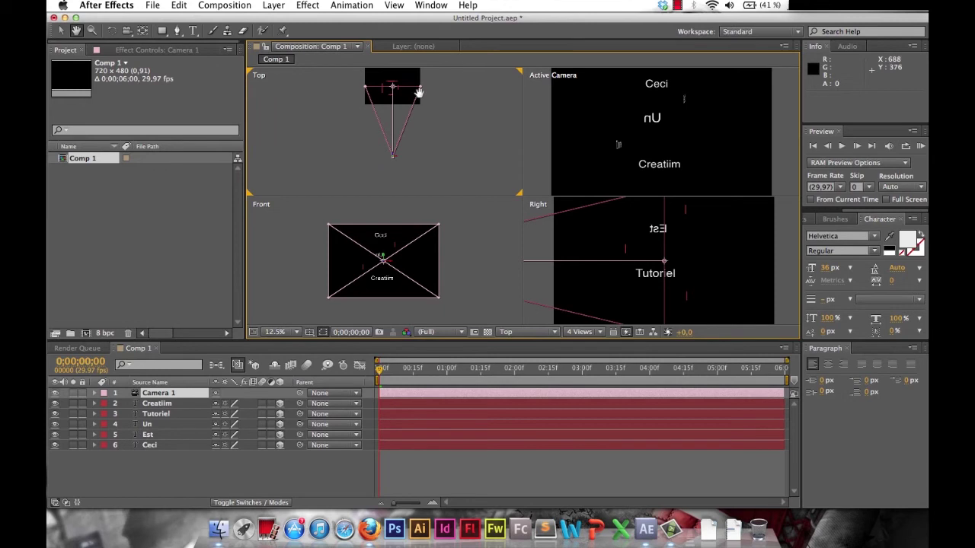
{"action": "left_click", "coordinate": [60, 31]}
{"action": "left_click", "coordinate": [463, 257]}
{"action": "scroll", "coordinate": [388, 267], "scroll_direction": "down", "scroll_amount": 1}
{"action": "scroll", "coordinate": [388, 272], "scroll_direction": "up", "scroll_amount": 1}
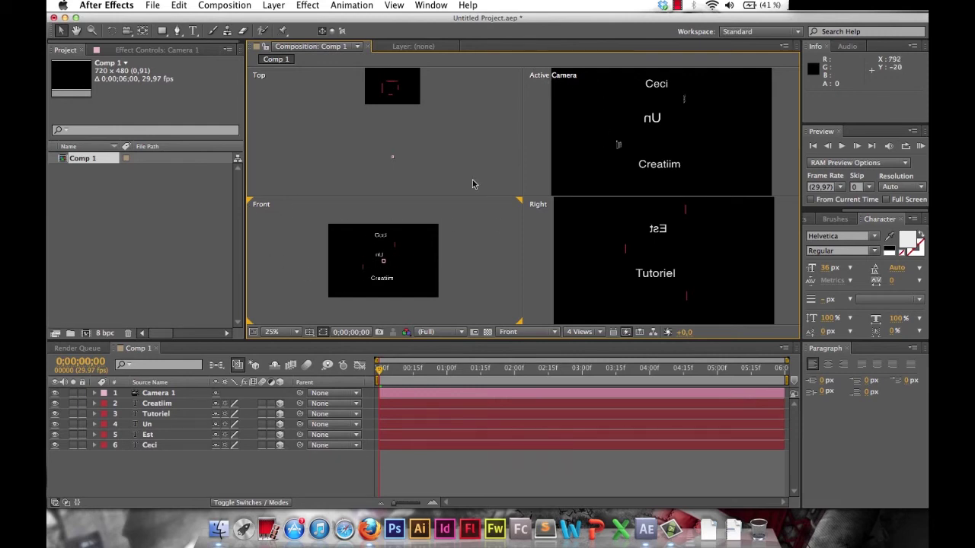
Switch the Front view to show the scene through Camera 1 at 25% magnification.
{"action": "left_click", "coordinate": [553, 336]}
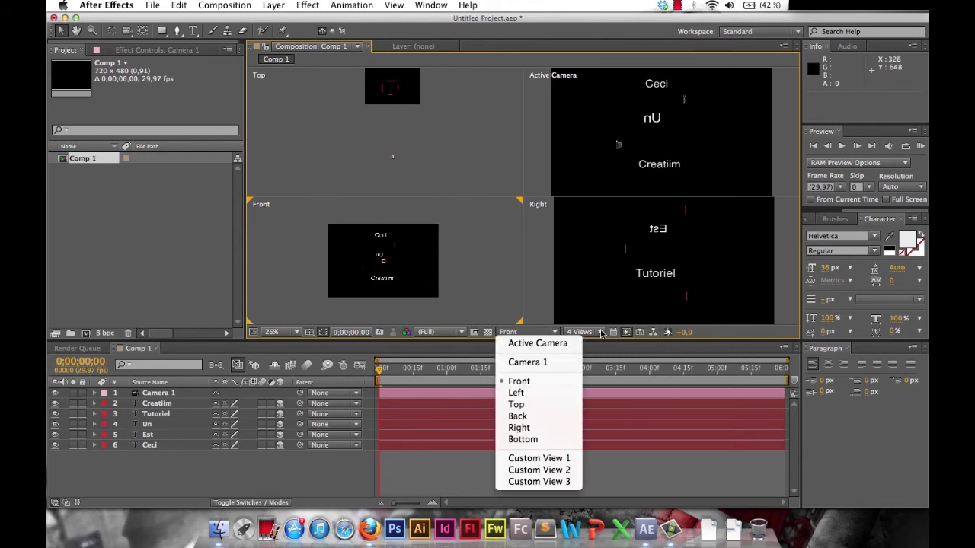
{"action": "left_click", "coordinate": [535, 362]}
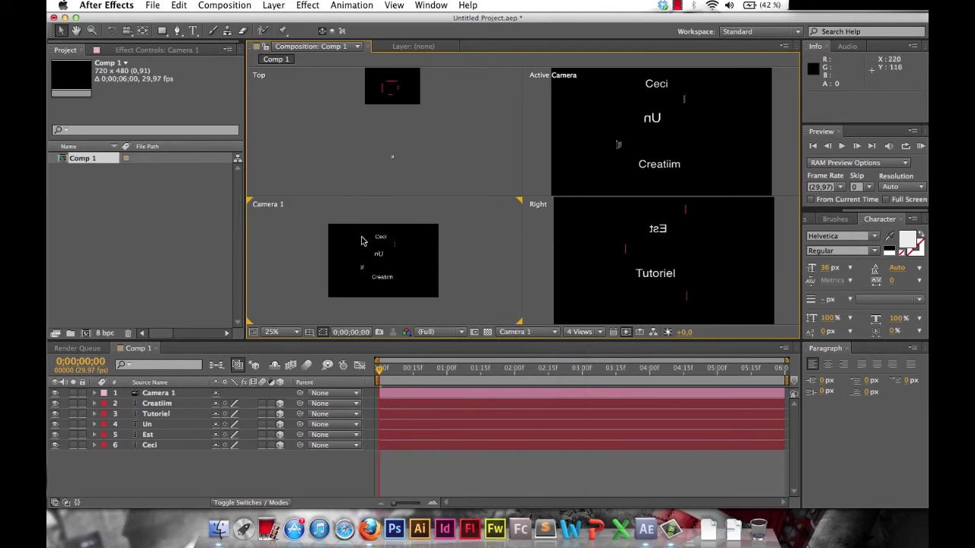
{"action": "scroll", "coordinate": [366, 230], "scroll_direction": "up", "scroll_amount": 4}
{"action": "scroll", "coordinate": [396, 254], "scroll_direction": "down", "scroll_amount": 6}
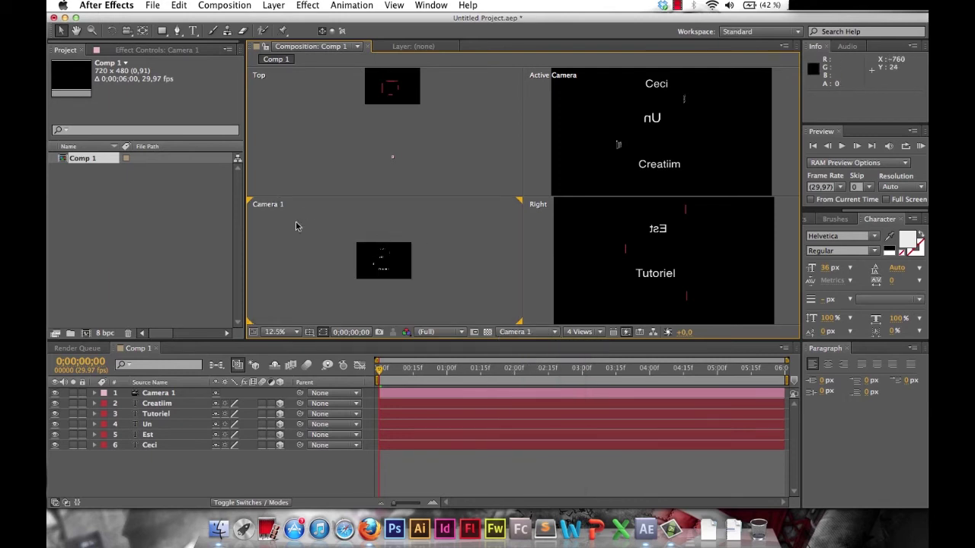
{"action": "scroll", "coordinate": [418, 257], "scroll_direction": "up", "scroll_amount": 1}
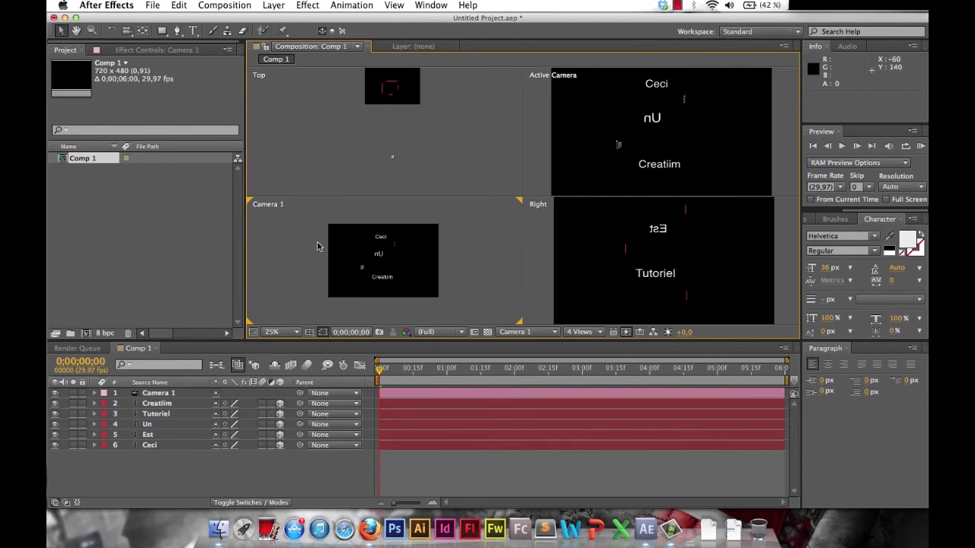
Move Camera 1 toward the text in the Top view to about position 344, 240, -533, and zoom that view out to 6.25%.
{"action": "left_click", "coordinate": [393, 161]}
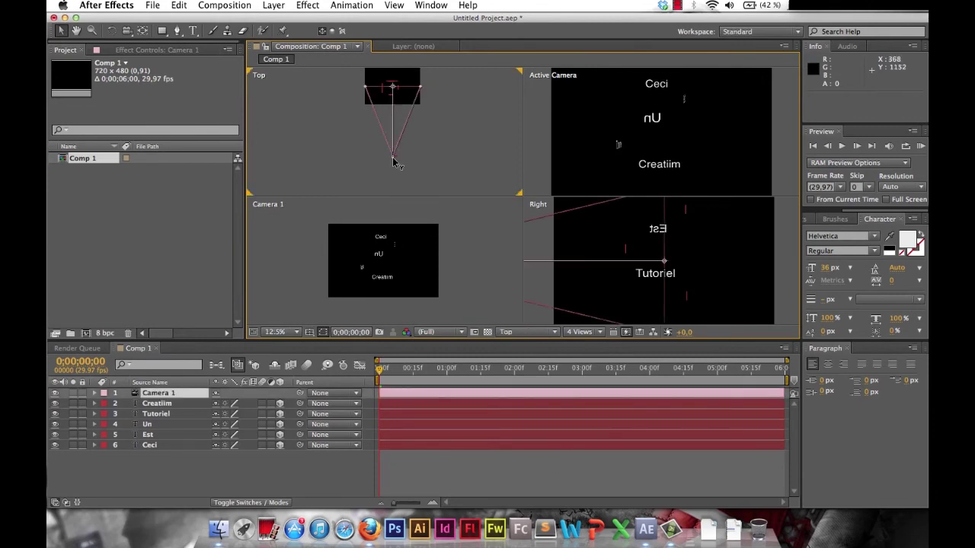
{"action": "left_click_drag", "start_coordinate": [393, 157], "coordinate": [387, 126]}
{"action": "scroll", "coordinate": [398, 94], "scroll_direction": "up", "scroll_amount": 1}
{"action": "scroll", "coordinate": [401, 91], "scroll_direction": "down", "scroll_amount": 2}
{"action": "scroll", "coordinate": [401, 95], "scroll_direction": "up", "scroll_amount": 6}
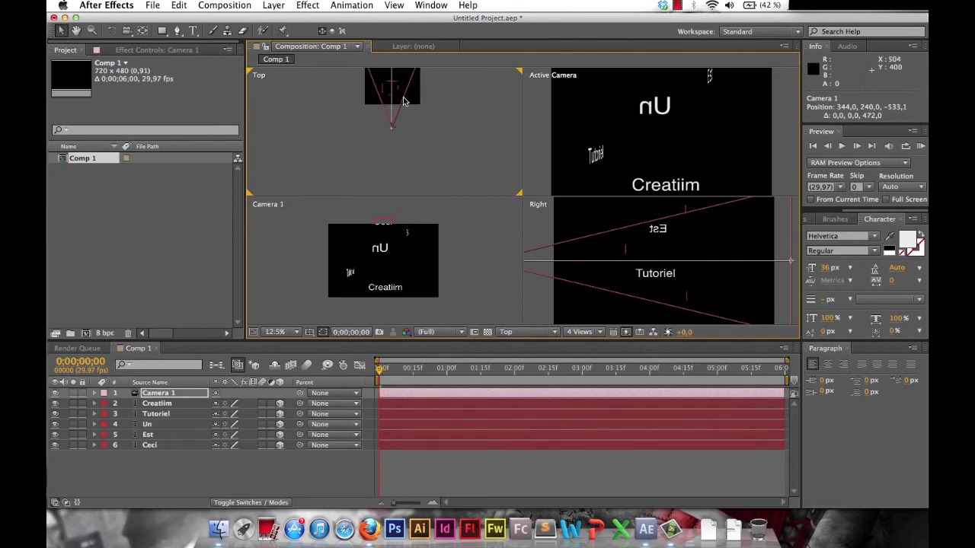
{"action": "left_click", "coordinate": [76, 31]}
{"action": "scroll", "coordinate": [436, 148], "scroll_direction": "down", "scroll_amount": 6}
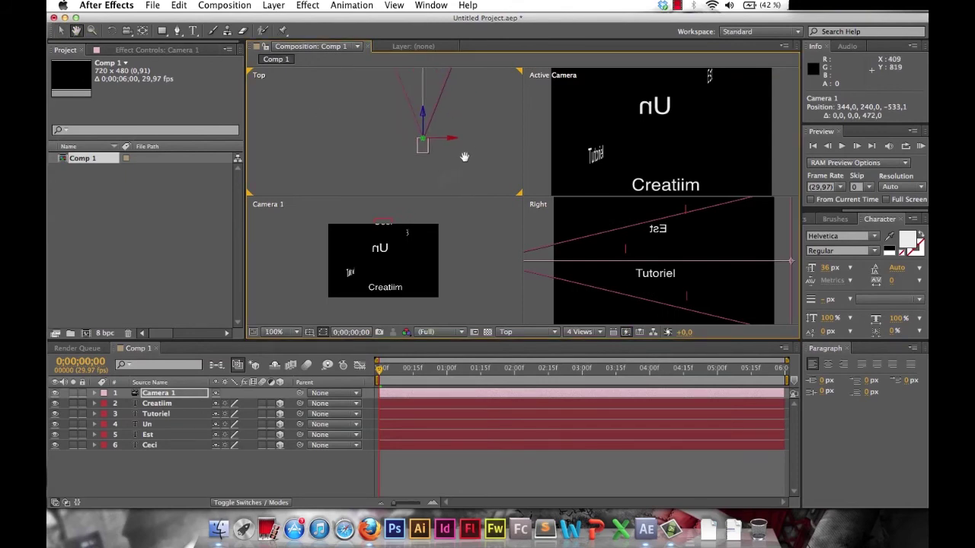
{"action": "scroll", "coordinate": [437, 153], "scroll_direction": "down", "scroll_amount": 1}
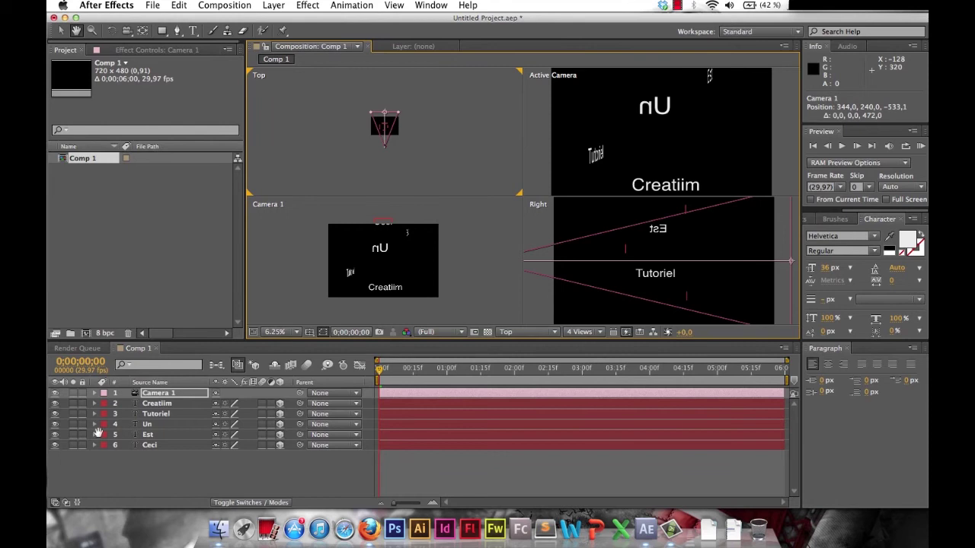
{"action": "left_click", "coordinate": [61, 31]}
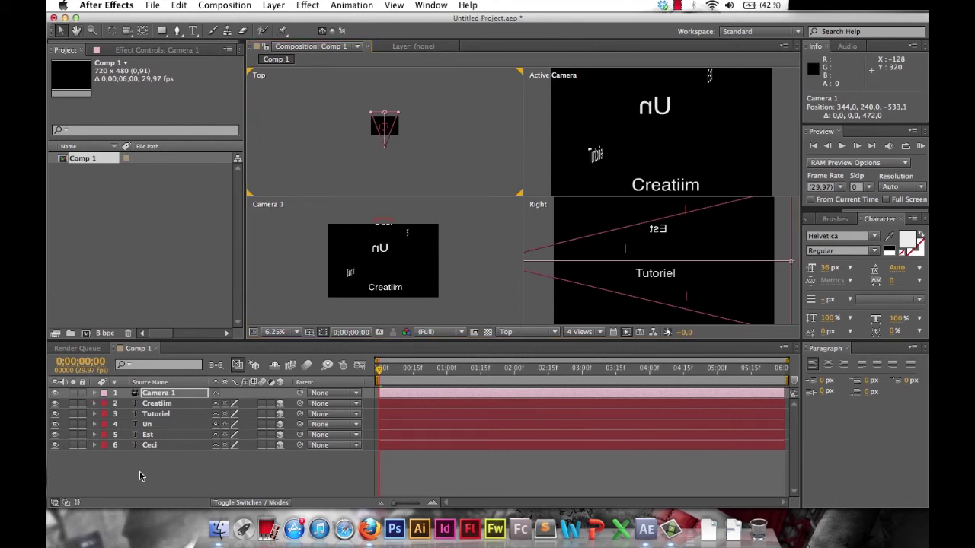
Expand the Camera 1 layer and examine its Camera Options, such as zoom, depth of field and iris settings, and collapse them.
{"action": "left_click", "coordinate": [94, 394]}
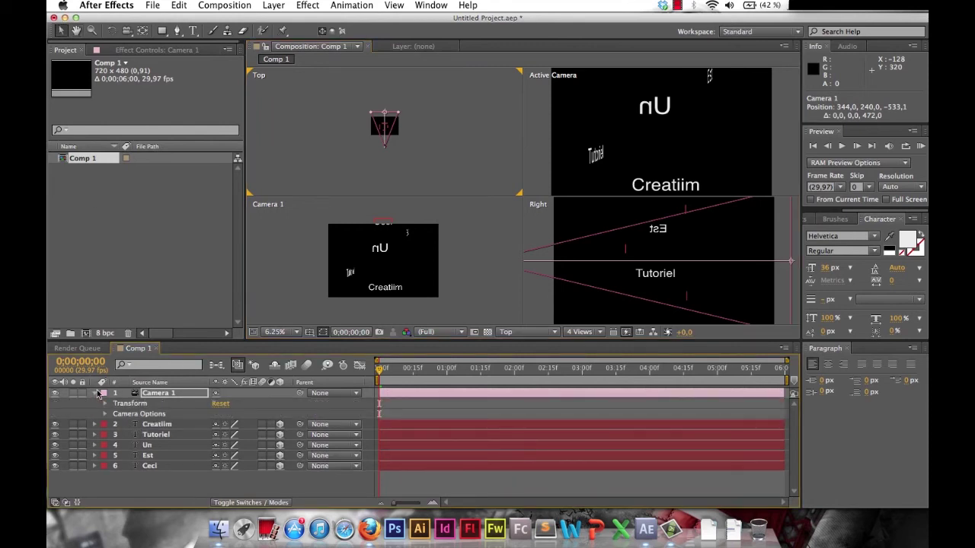
{"action": "left_click", "coordinate": [104, 413]}
{"action": "scroll", "coordinate": [166, 457], "scroll_direction": "down", "scroll_amount": 3}
{"action": "scroll", "coordinate": [166, 457], "scroll_direction": "up", "scroll_amount": 3}
{"action": "scroll", "coordinate": [173, 470], "scroll_direction": "down", "scroll_amount": 1}
{"action": "scroll", "coordinate": [172, 468], "scroll_direction": "up", "scroll_amount": 2}
{"action": "left_click", "coordinate": [106, 414]}
{"action": "left_click", "coordinate": [106, 415]}
{"action": "scroll", "coordinate": [149, 412], "scroll_direction": "down", "scroll_amount": 1}
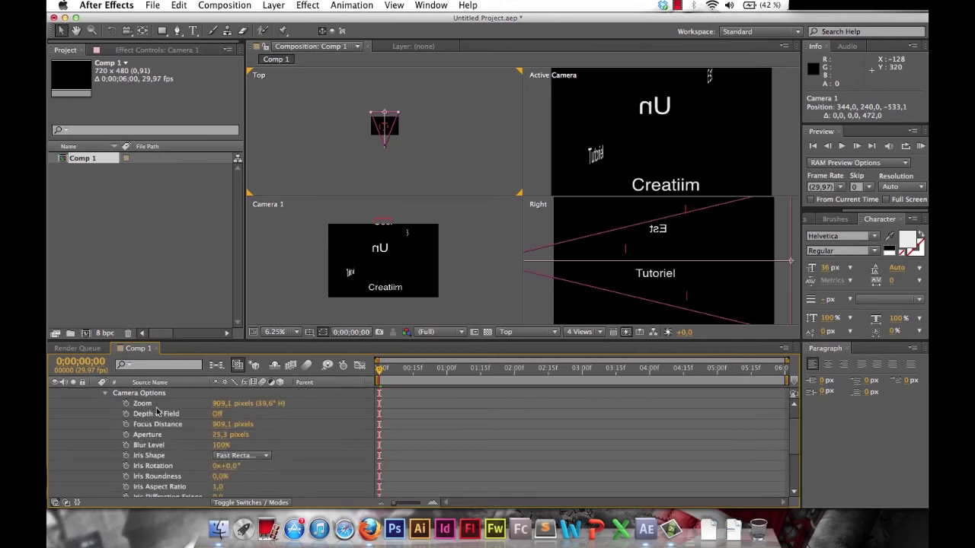
{"action": "left_click", "coordinate": [106, 394]}
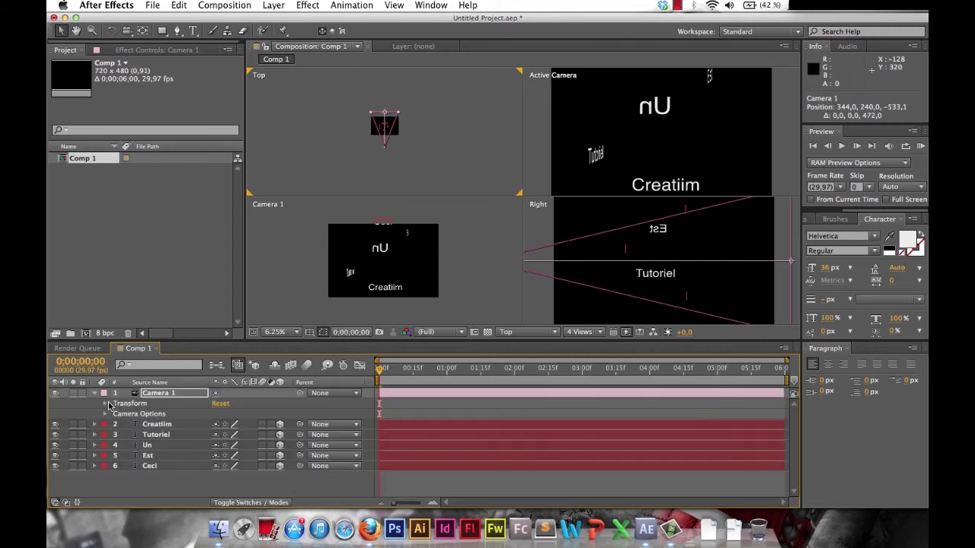
Expand Camera 1's Transform properties and review its Point of Interest, Position and Orientation.
{"action": "left_click", "coordinate": [106, 404]}
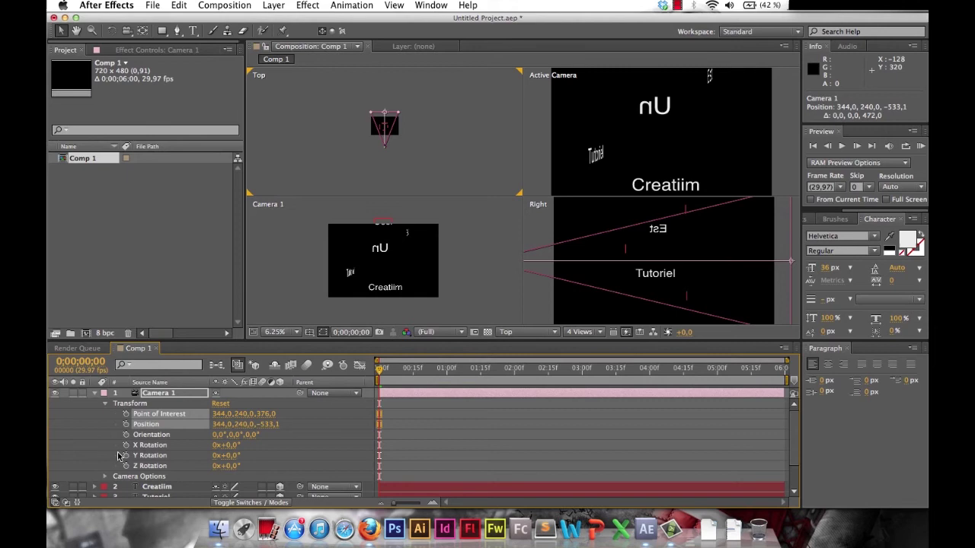
{"action": "left_click", "coordinate": [140, 434]}
{"action": "left_click", "coordinate": [144, 424]}
{"action": "left_click", "coordinate": [146, 414]}
{"action": "left_click", "coordinate": [141, 435]}
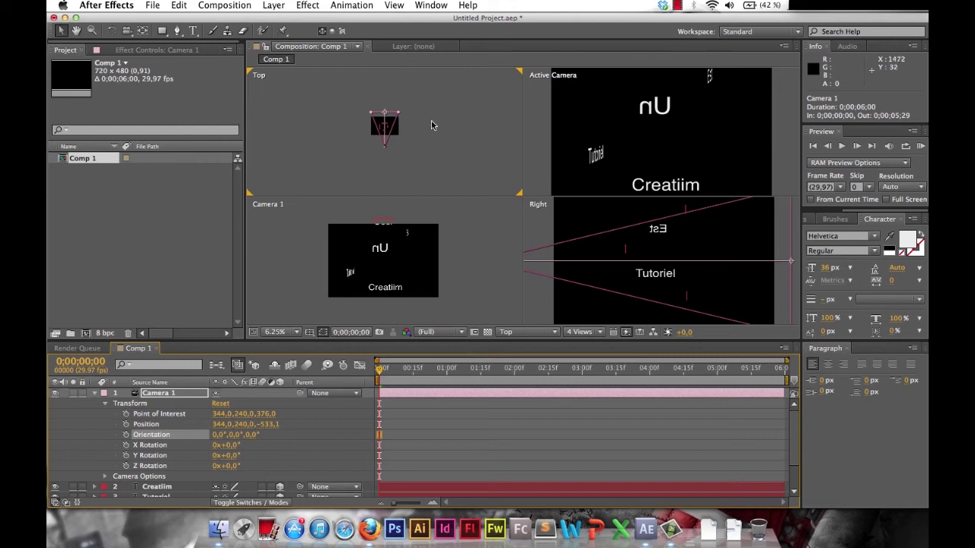
Move Camera 1 in the Right view to about position 344, 72, -109 so it frames the word Ceci, and deselect it.
{"action": "scroll", "coordinate": [680, 154], "scroll_direction": "up", "scroll_amount": 1}
{"action": "scroll", "coordinate": [681, 154], "scroll_direction": "down", "scroll_amount": 3}
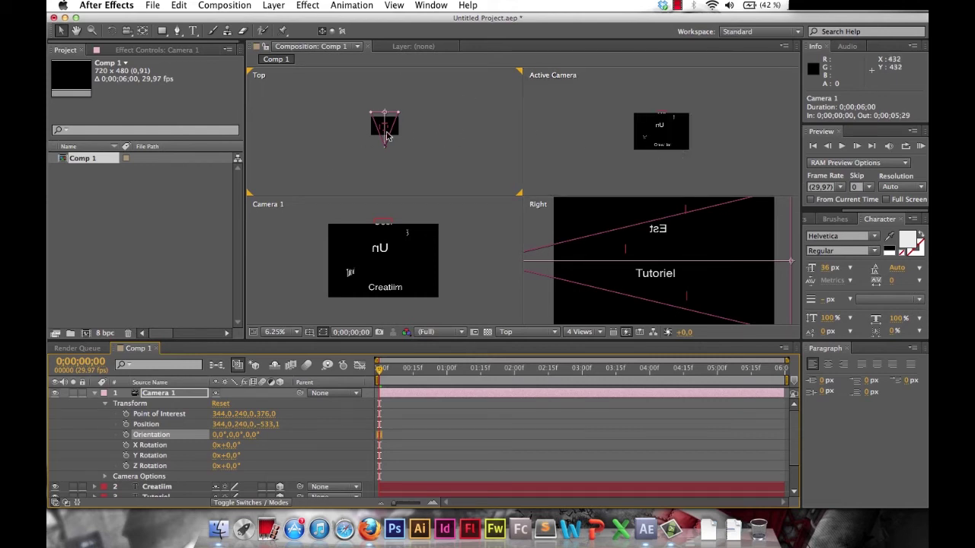
{"action": "scroll", "coordinate": [378, 163], "scroll_direction": "up", "scroll_amount": 4}
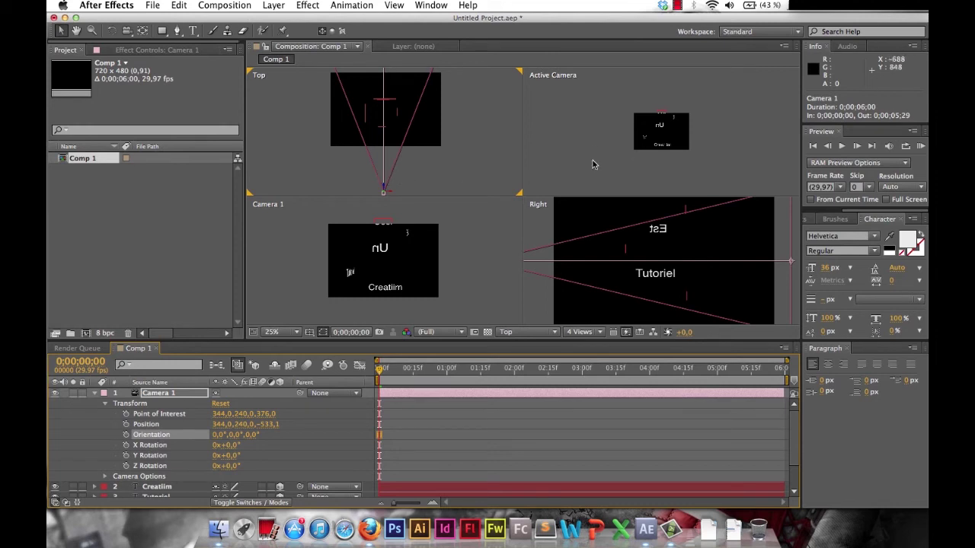
{"action": "scroll", "coordinate": [633, 251], "scroll_direction": "down", "scroll_amount": 4}
{"action": "scroll", "coordinate": [632, 251], "scroll_direction": "up", "scroll_amount": 4}
{"action": "scroll", "coordinate": [632, 252], "scroll_direction": "down", "scroll_amount": 2}
{"action": "left_click_drag", "start_coordinate": [575, 260], "coordinate": [644, 233]}
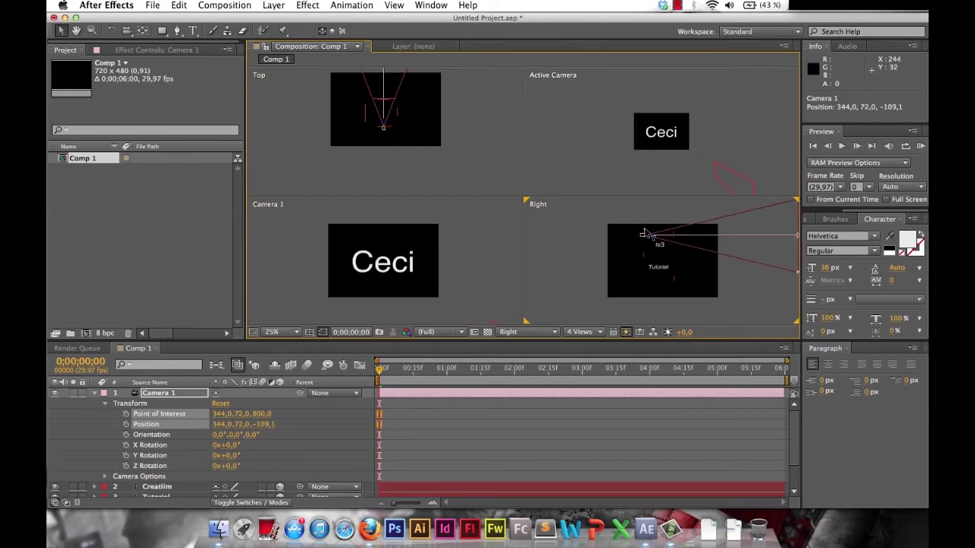
{"action": "left_click", "coordinate": [329, 220]}
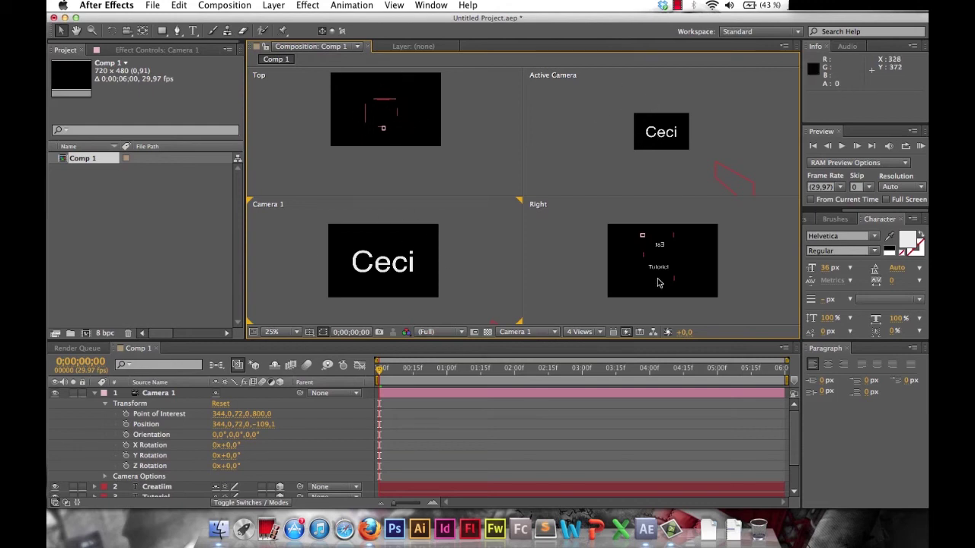
Select Camera 1 and start keyframing its Point of Interest, Position and X, Y and Z Rotation at 0;00;00;00, leaving Orientation unanimated.
{"action": "left_click", "coordinate": [585, 260]}
{"action": "key", "text": "period"}
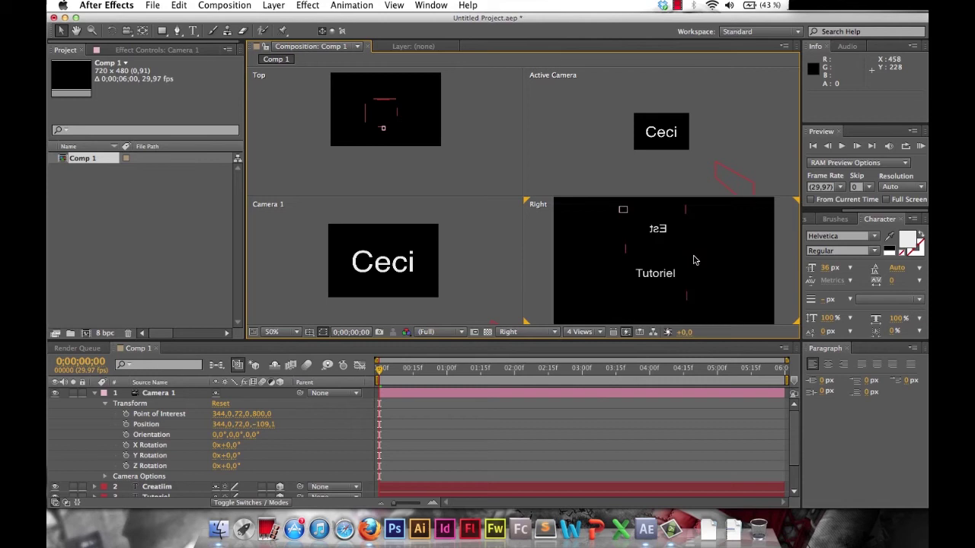
{"action": "key", "text": "comma"}
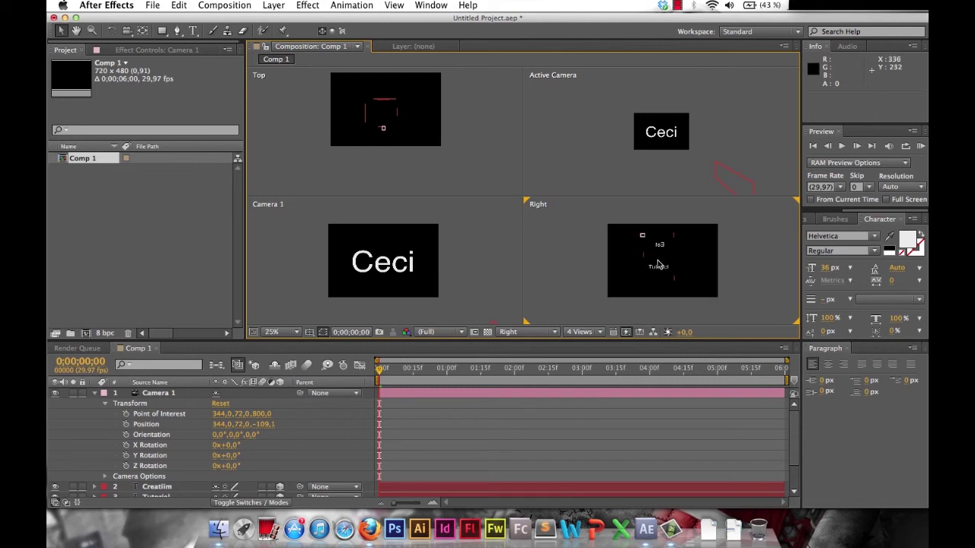
{"action": "key", "text": "period"}
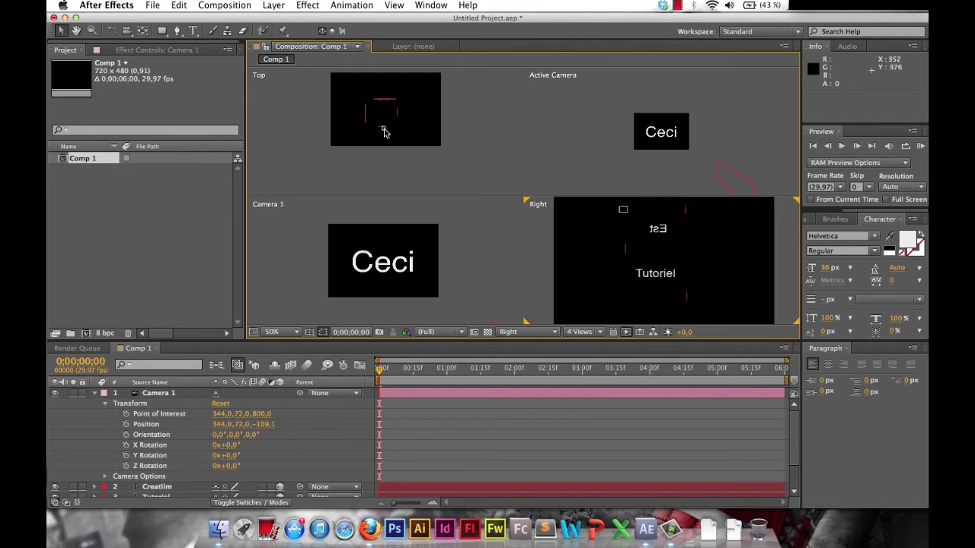
{"action": "left_click", "coordinate": [385, 132]}
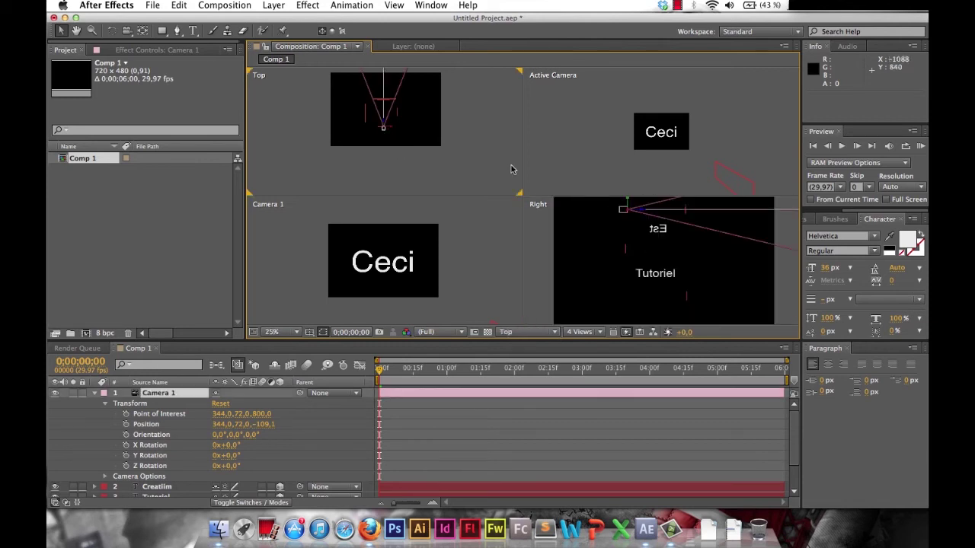
{"action": "left_click", "coordinate": [126, 424]}
{"action": "left_click", "coordinate": [126, 434]}
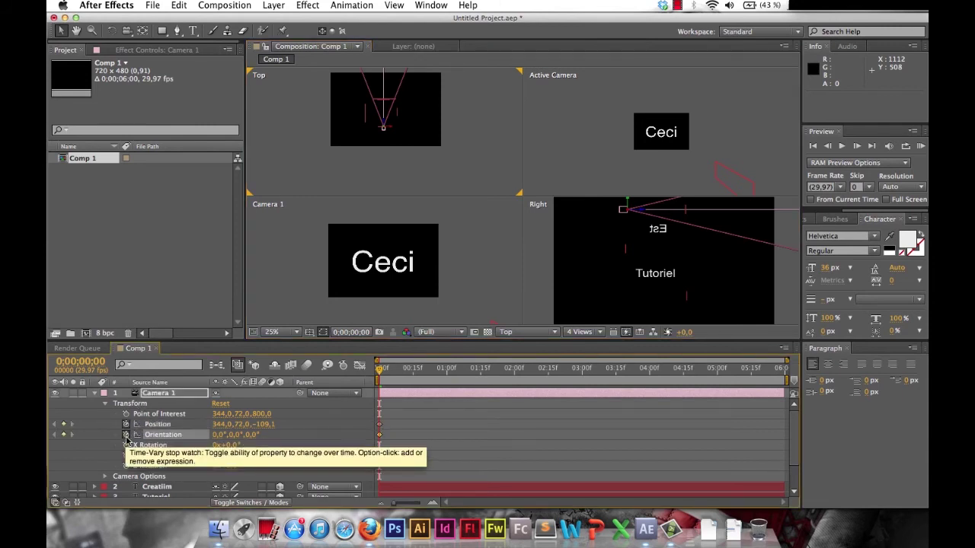
{"action": "left_click", "coordinate": [126, 444]}
{"action": "left_click", "coordinate": [125, 455]}
{"action": "left_click", "coordinate": [126, 465]}
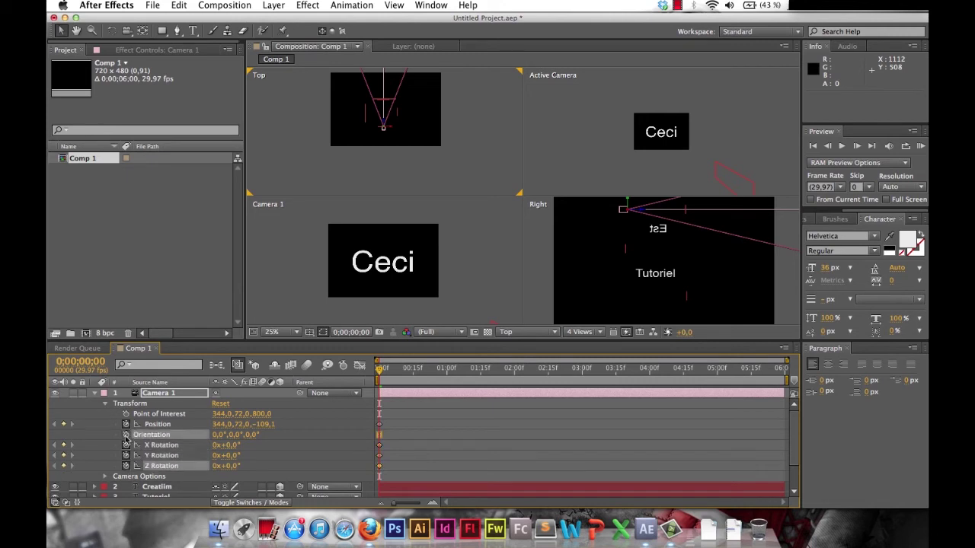
{"action": "left_click", "coordinate": [127, 413]}
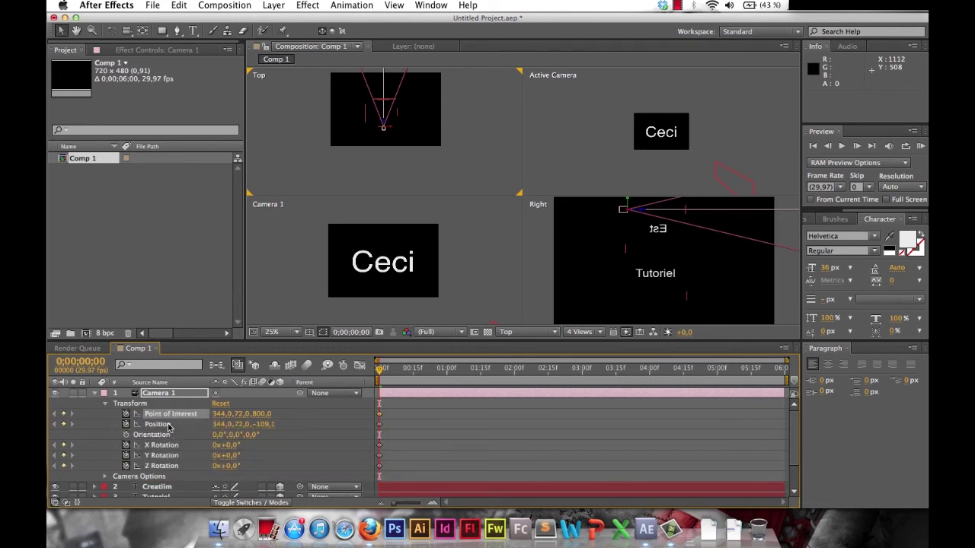
At 0;00;01;00, set Camera 1's Y Rotation to 90°.
{"action": "left_click_drag", "start_coordinate": [382, 369], "coordinate": [448, 372]}
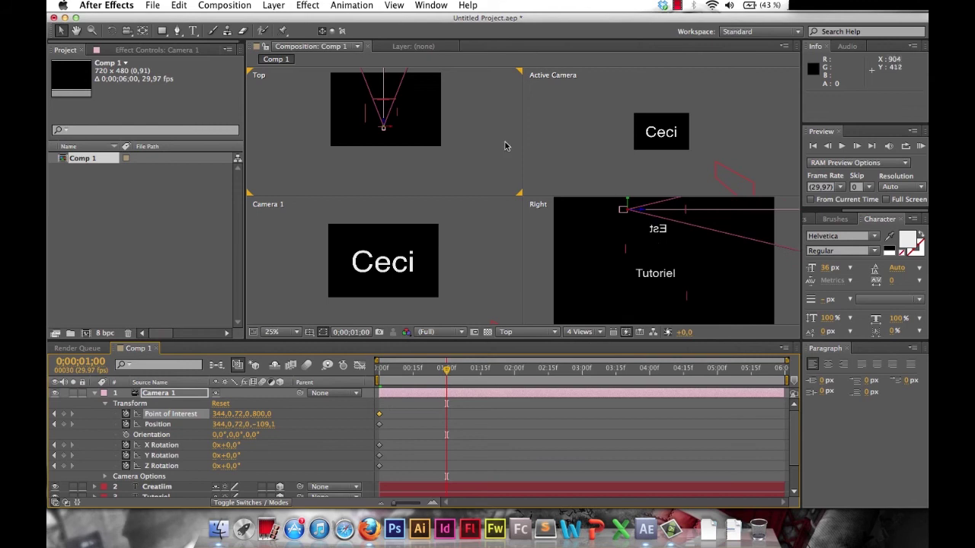
{"action": "scroll", "coordinate": [378, 132], "scroll_direction": "down", "scroll_amount": 1}
{"action": "scroll", "coordinate": [380, 132], "scroll_direction": "up", "scroll_amount": 2}
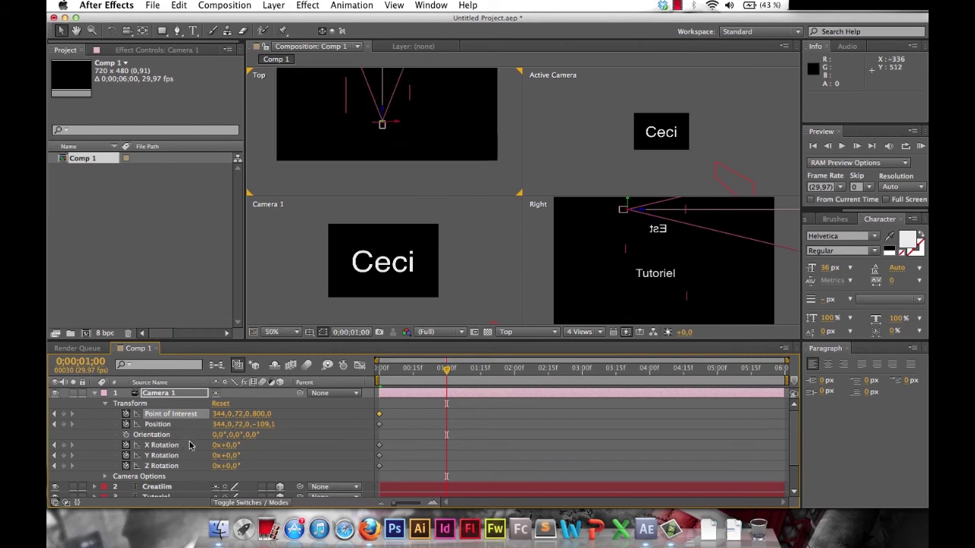
{"action": "left_click_drag", "start_coordinate": [236, 459], "coordinate": [285, 454]}
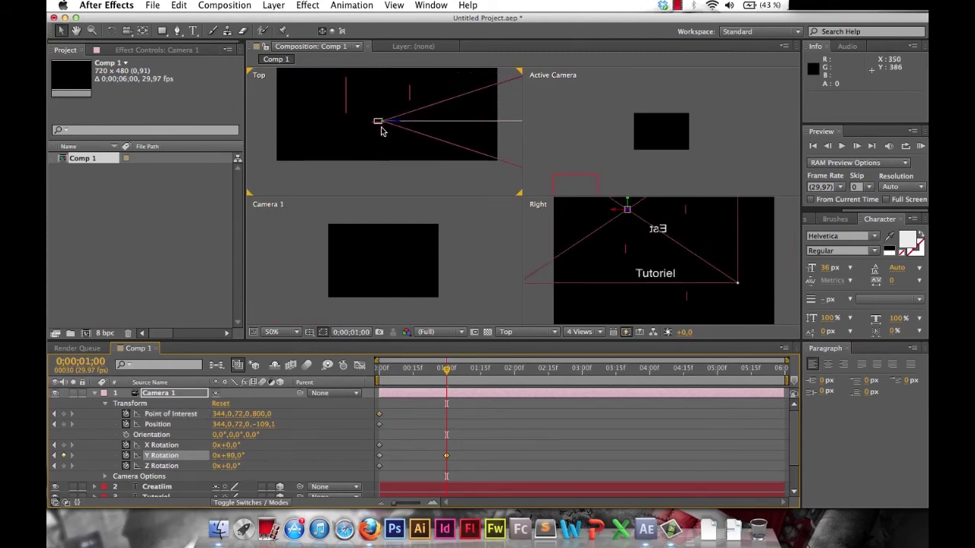
Move Camera 1 in the Top and Right views to about position 324, 138, -13 so it frames the word Est.
{"action": "left_click_drag", "start_coordinate": [387, 143], "coordinate": [390, 114]}
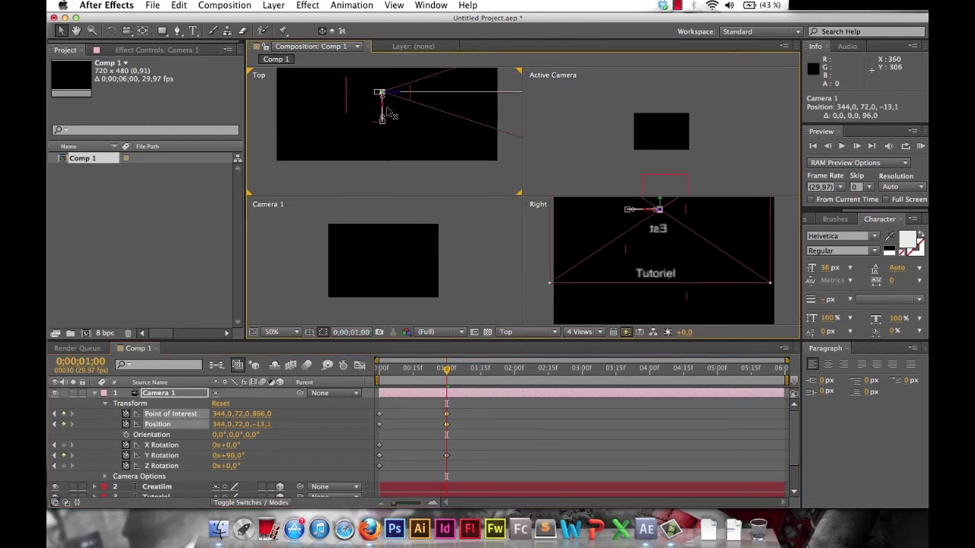
{"action": "left_click", "coordinate": [659, 207]}
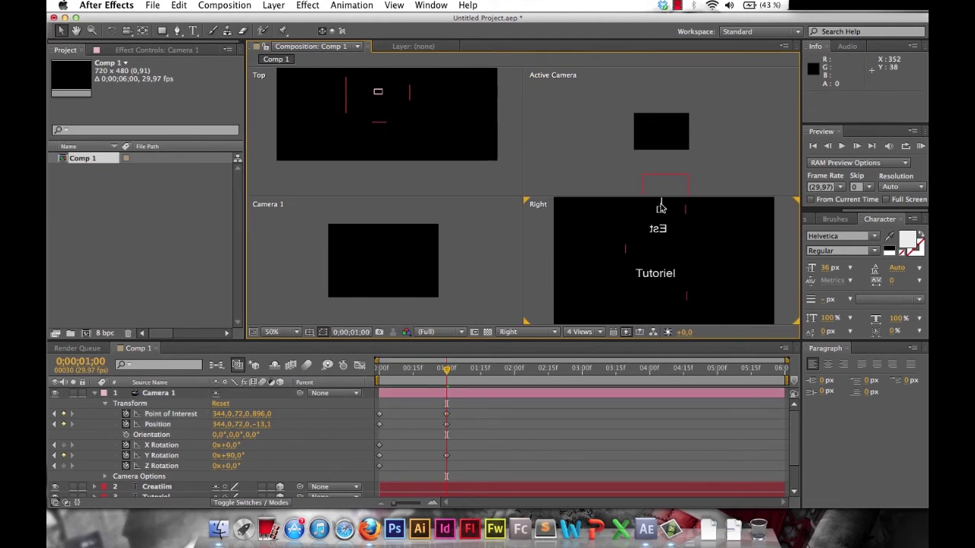
{"action": "left_click", "coordinate": [659, 211]}
{"action": "left_click_drag", "start_coordinate": [661, 202], "coordinate": [661, 218]}
{"action": "left_click", "coordinate": [396, 92]}
{"action": "left_click_drag", "start_coordinate": [396, 92], "coordinate": [390, 92]}
{"action": "scroll", "coordinate": [408, 102], "scroll_direction": "down", "scroll_amount": 2}
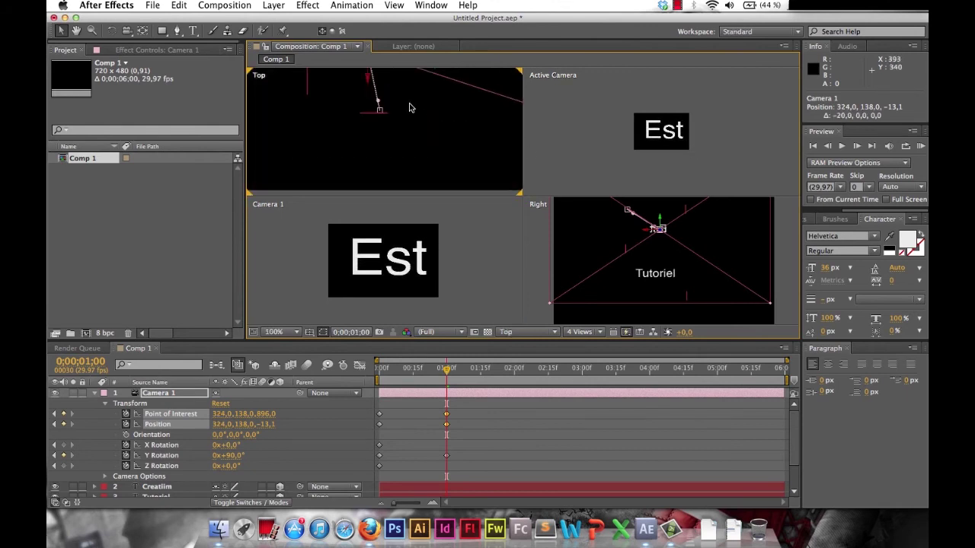
{"action": "scroll", "coordinate": [670, 237], "scroll_direction": "down", "scroll_amount": 4}
{"action": "scroll", "coordinate": [660, 232], "scroll_direction": "up", "scroll_amount": 2}
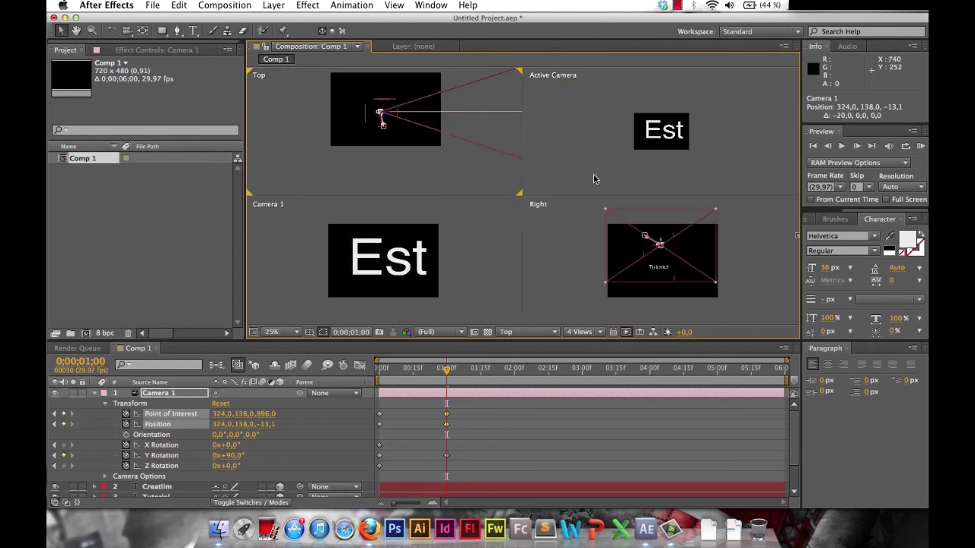
At 0;00;02;00, set Camera 1's Y Rotation to 180° and move it to about position 336, 202, -13 to frame Un.
{"action": "left_click_drag", "start_coordinate": [451, 373], "coordinate": [518, 381]}
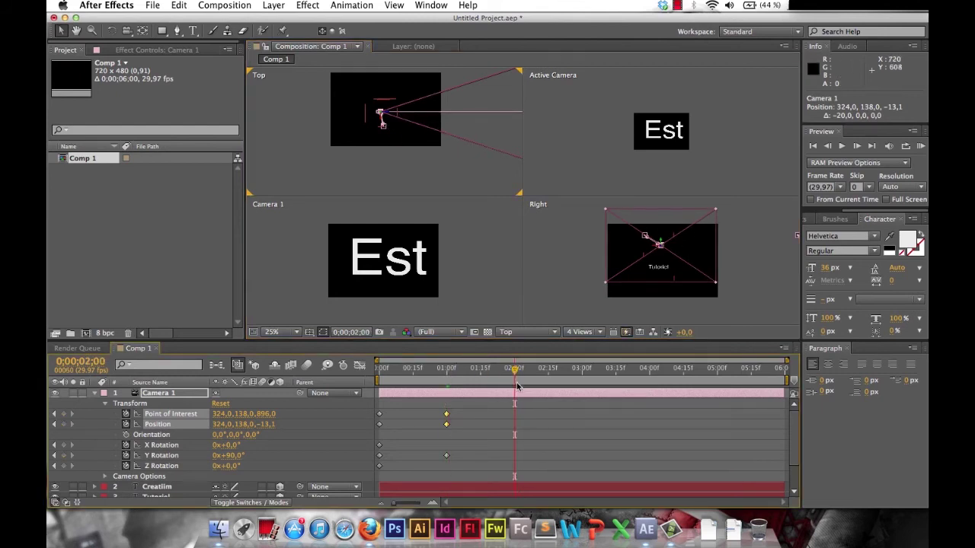
{"action": "left_click_drag", "start_coordinate": [233, 456], "coordinate": [295, 460]}
{"action": "left_click_drag", "start_coordinate": [660, 244], "coordinate": [663, 254]}
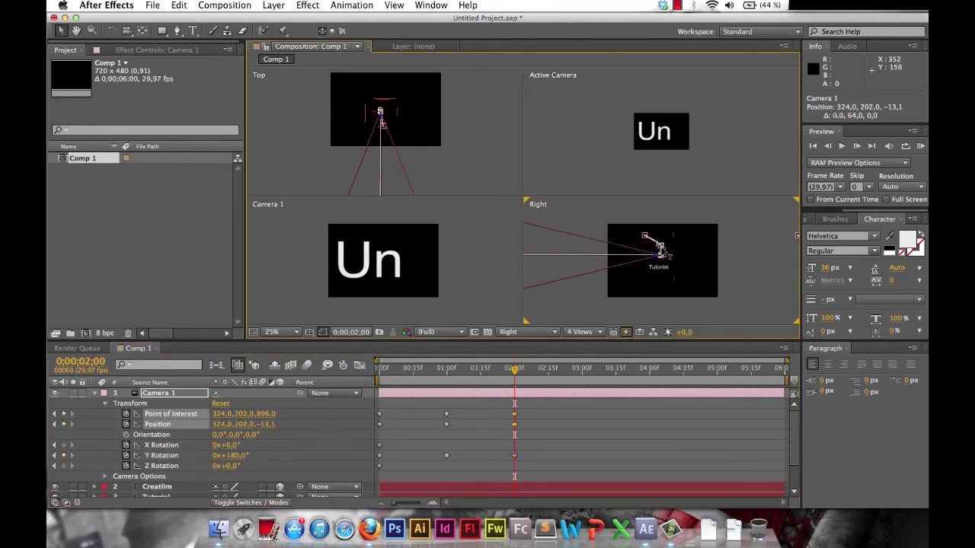
{"action": "left_click_drag", "start_coordinate": [376, 116], "coordinate": [378, 116]}
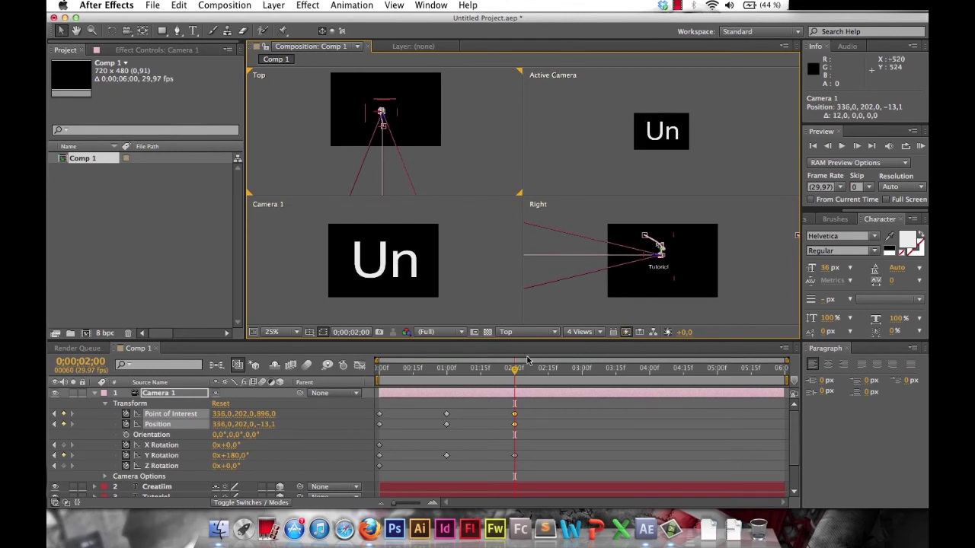
At 0;00;03;00, set Camera 1's Y Rotation to 270°.
{"action": "left_click_drag", "start_coordinate": [515, 371], "coordinate": [583, 390]}
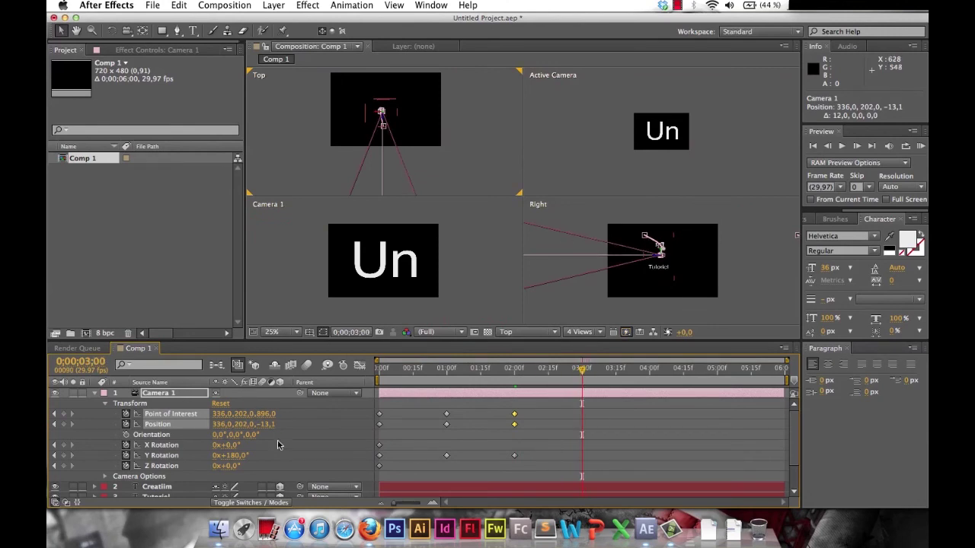
{"action": "left_click_drag", "start_coordinate": [236, 454], "coordinate": [274, 454]}
{"action": "left_click_drag", "start_coordinate": [284, 455], "coordinate": [294, 457]}
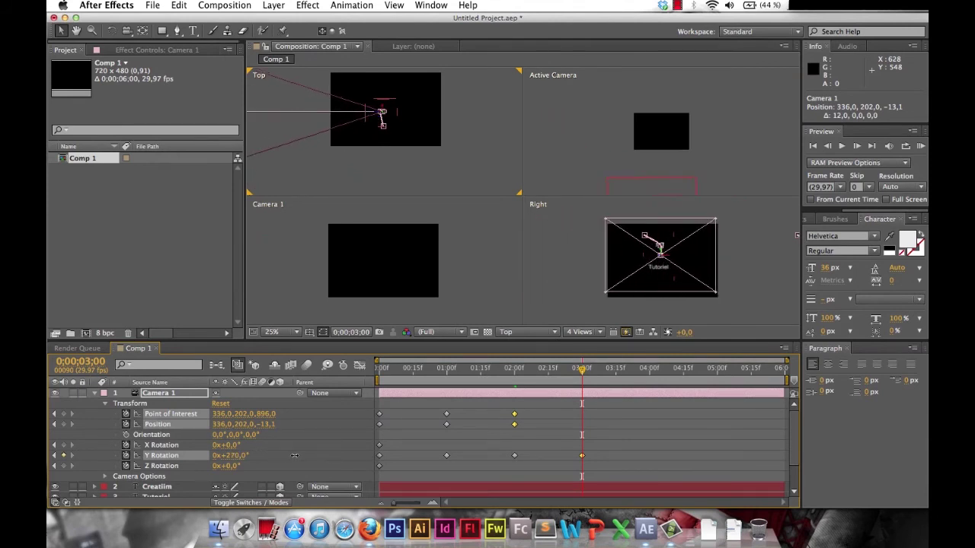
Move Camera 1 down to the height of the word Tutoriel, at about position 336, 279, -17.
{"action": "left_click_drag", "start_coordinate": [385, 109], "coordinate": [389, 128]}
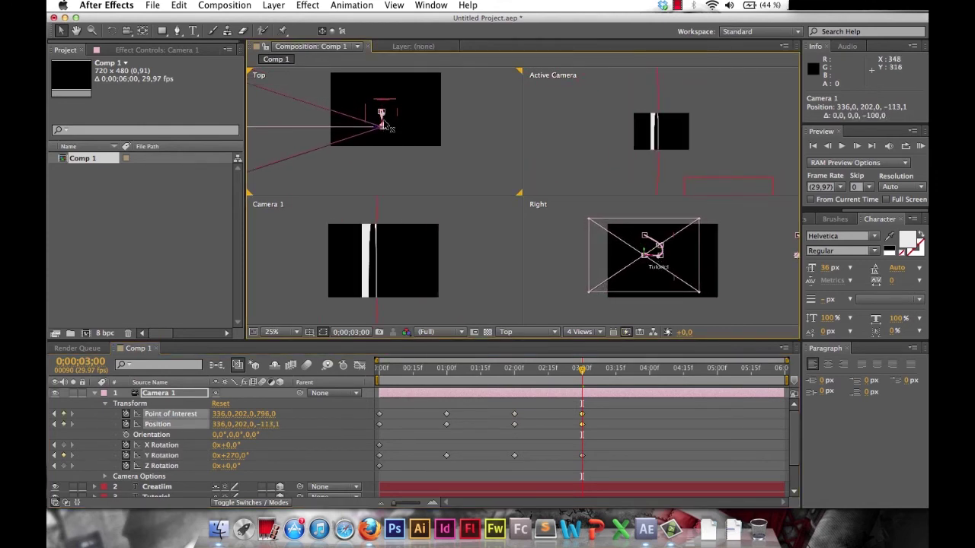
{"action": "scroll", "coordinate": [389, 126], "scroll_direction": "up", "scroll_amount": 1}
{"action": "left_click_drag", "start_coordinate": [384, 120], "coordinate": [382, 87]}
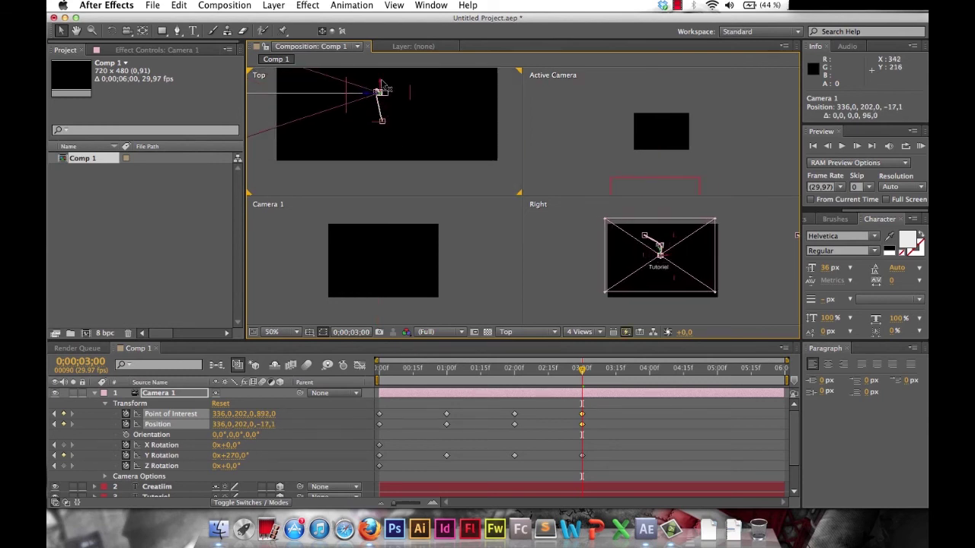
{"action": "scroll", "coordinate": [660, 169], "scroll_direction": "up", "scroll_amount": 1}
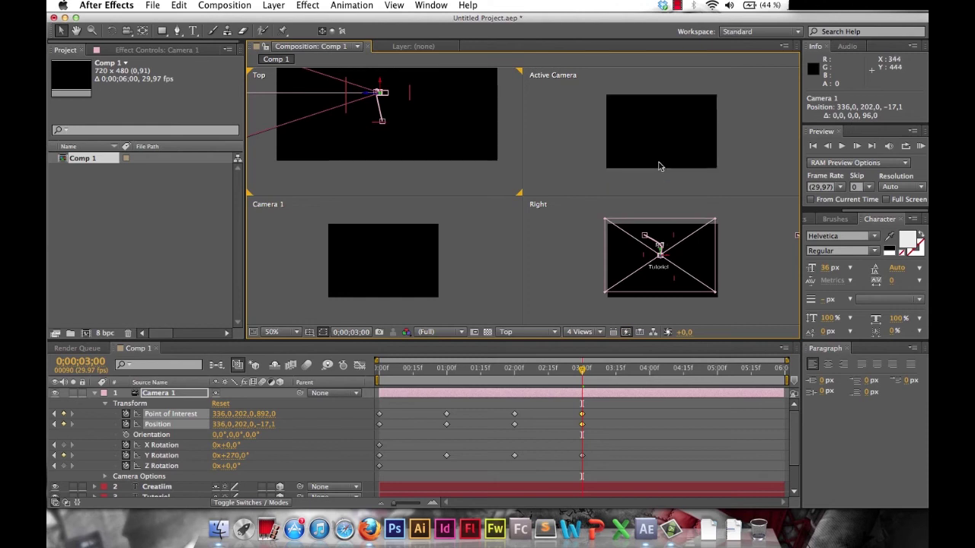
{"action": "scroll", "coordinate": [661, 165], "scroll_direction": "down", "scroll_amount": 4}
{"action": "scroll", "coordinate": [651, 136], "scroll_direction": "up", "scroll_amount": 3}
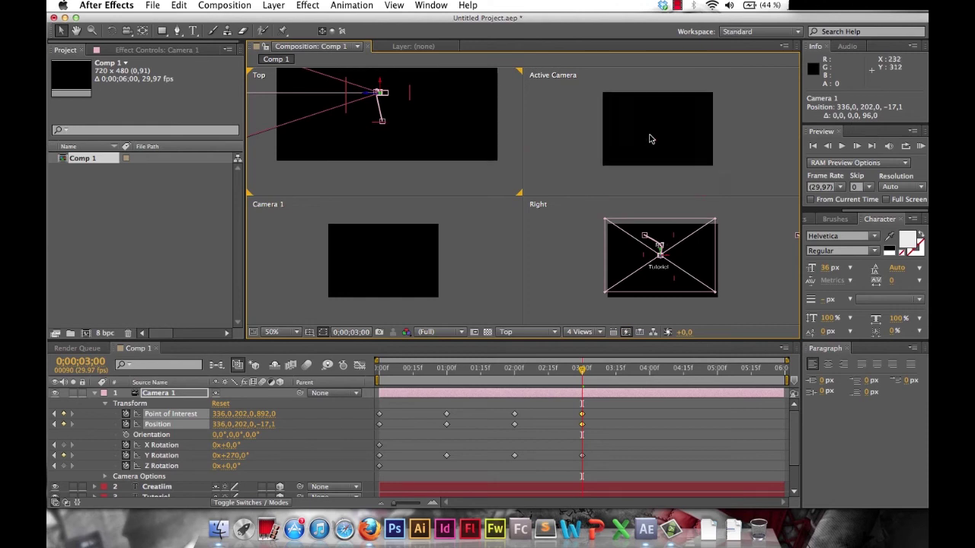
{"action": "scroll", "coordinate": [669, 253], "scroll_direction": "up", "scroll_amount": 2}
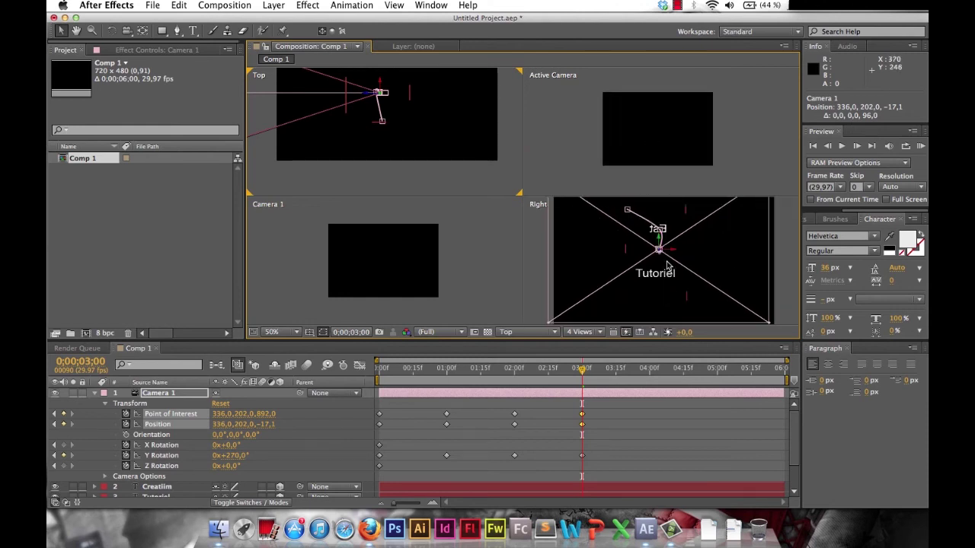
{"action": "scroll", "coordinate": [668, 265], "scroll_direction": "up", "scroll_amount": 1}
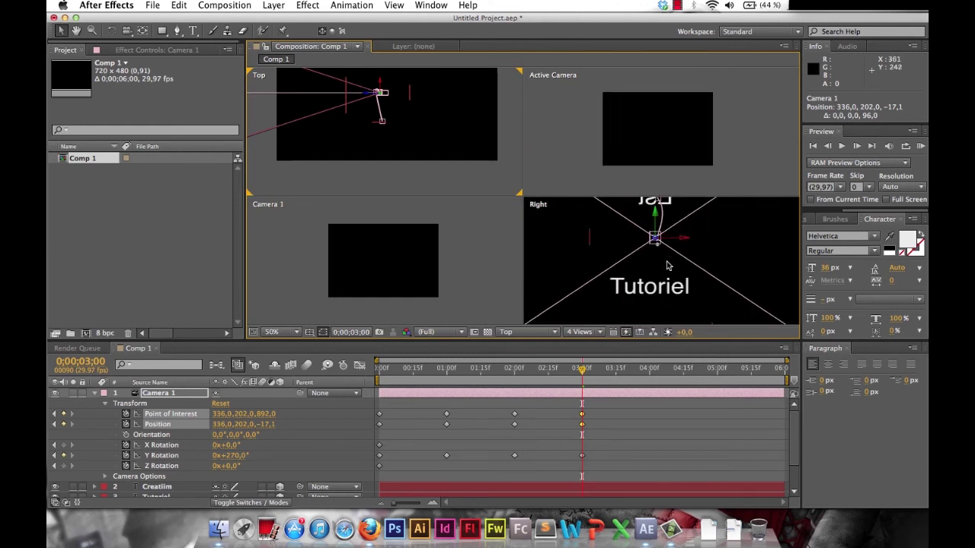
{"action": "left_click_drag", "start_coordinate": [660, 217], "coordinate": [659, 273]}
Pull Camera 1 back in the Top view to about position 446, 279, -27 so the whole word Tutoriel is framed.
{"action": "left_click", "coordinate": [364, 104]}
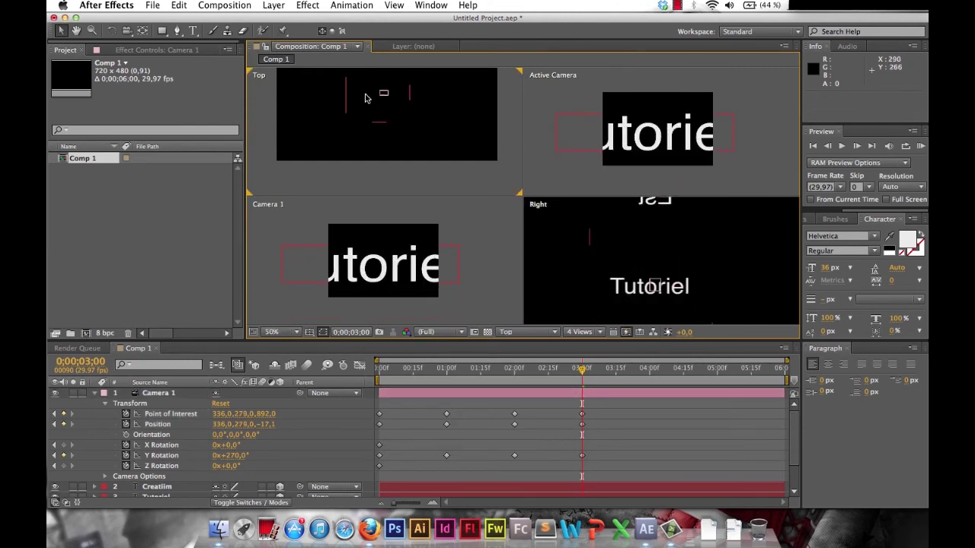
{"action": "left_click", "coordinate": [373, 96]}
{"action": "left_click_drag", "start_coordinate": [373, 97], "coordinate": [415, 100]}
{"action": "key", "text": "period"}
{"action": "scroll", "coordinate": [413, 100], "scroll_direction": "down", "scroll_amount": 3}
{"action": "scroll", "coordinate": [434, 111], "scroll_direction": "up", "scroll_amount": 1}
{"action": "scroll", "coordinate": [623, 228], "scroll_direction": "down", "scroll_amount": 3}
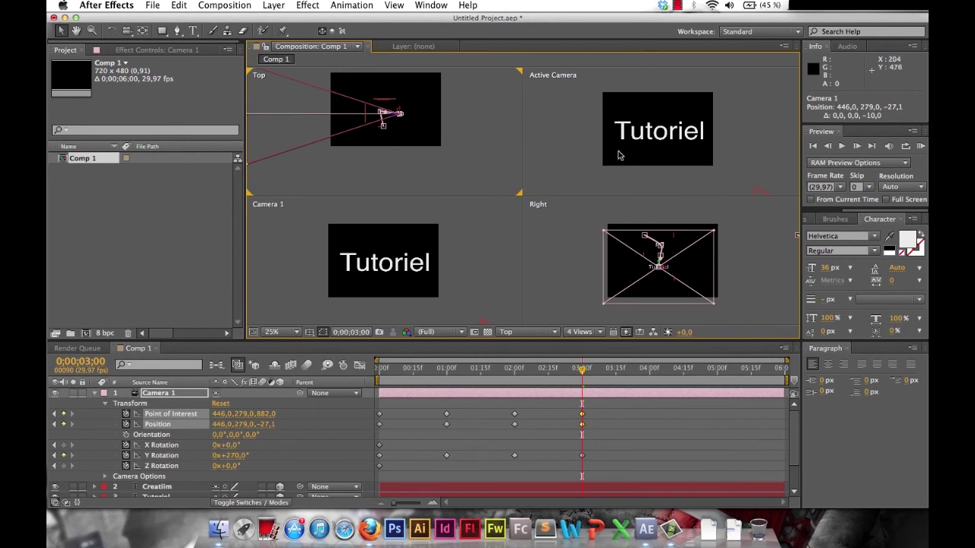
At 0;00;04;00, set Camera 1's Y Rotation to 1x+0° and move it to about position 354, 347, -143 to frame Creatiim.
{"action": "left_click_drag", "start_coordinate": [581, 373], "coordinate": [651, 383]}
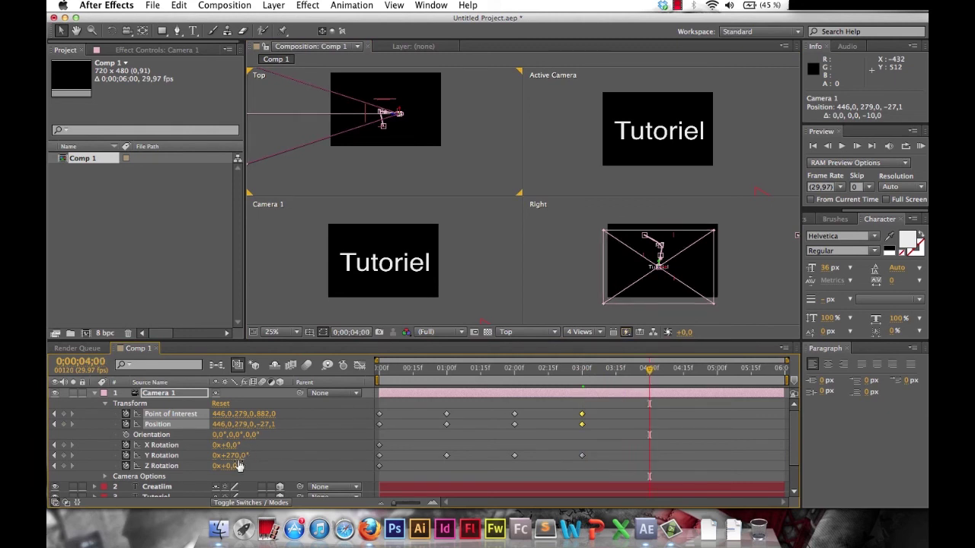
{"action": "left_click_drag", "start_coordinate": [232, 456], "coordinate": [292, 458]}
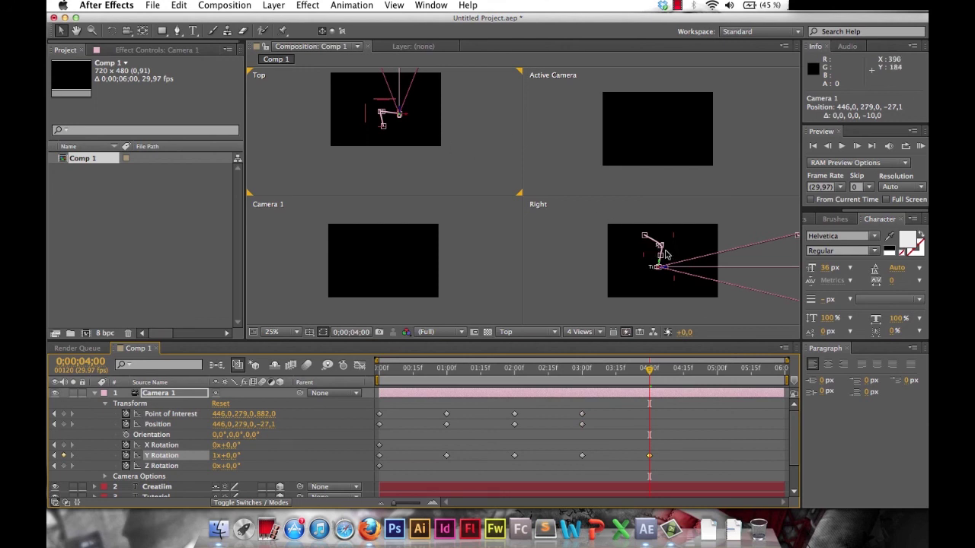
{"action": "mouse_move", "coordinate": [660, 265]}
{"action": "left_mouse_down"}
{"action": "mouse_move", "coordinate": [666, 280]}
{"action": "mouse_move", "coordinate": [654, 281]}
{"action": "left_mouse_up"}
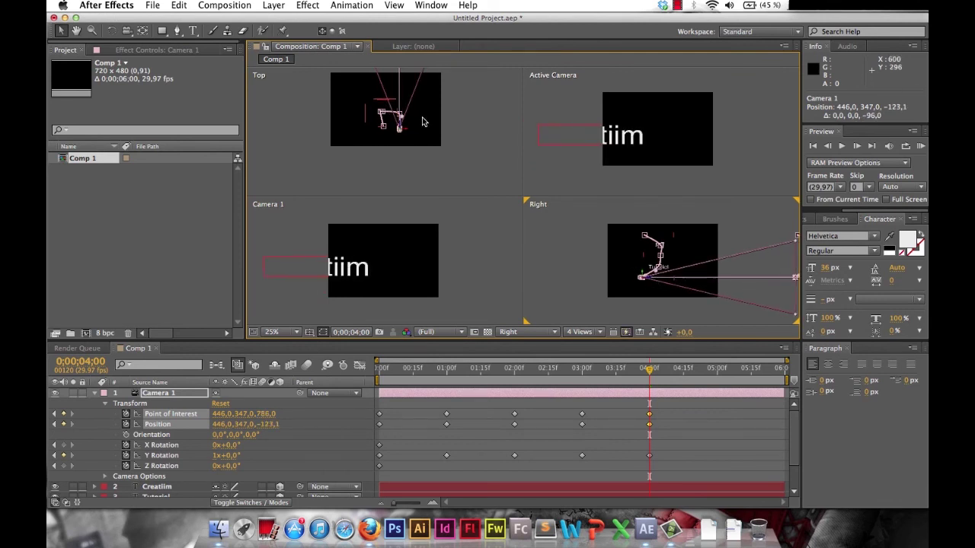
{"action": "left_click_drag", "start_coordinate": [415, 134], "coordinate": [396, 137]}
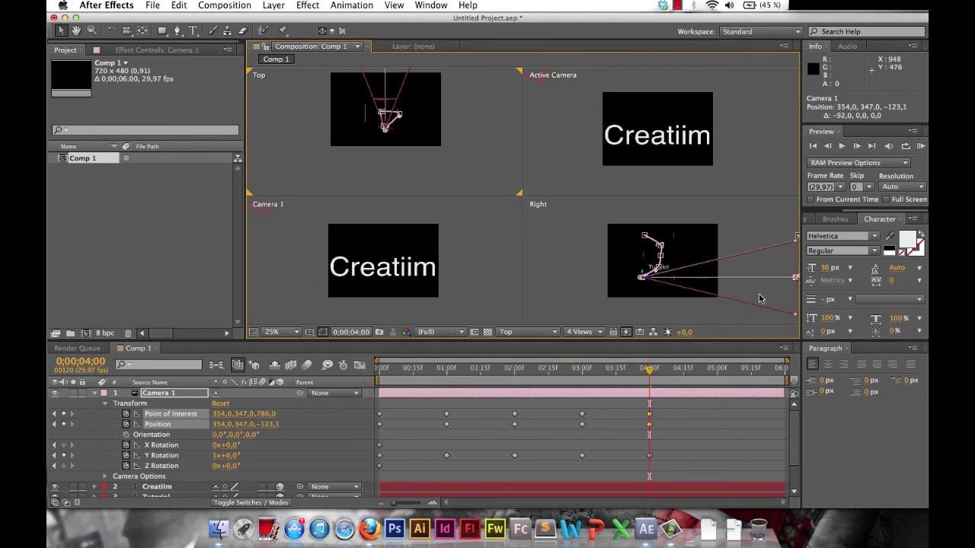
{"action": "left_click_drag", "start_coordinate": [651, 283], "coordinate": [647, 283]}
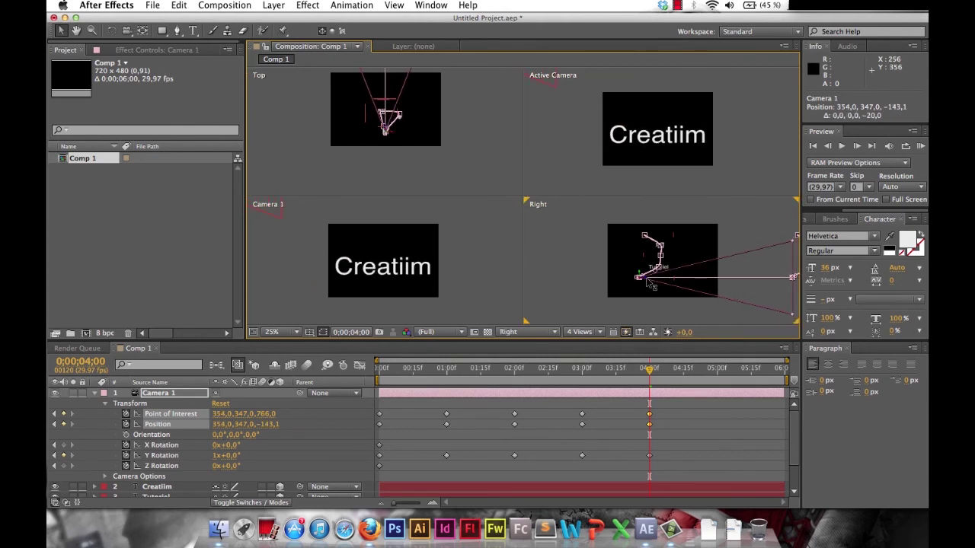
At 0;00;05;00, move Camera 1 forward past Creatiim to about position 354, 347, 161, and return to the start of the timeline.
{"action": "left_click_drag", "start_coordinate": [649, 370], "coordinate": [718, 379]}
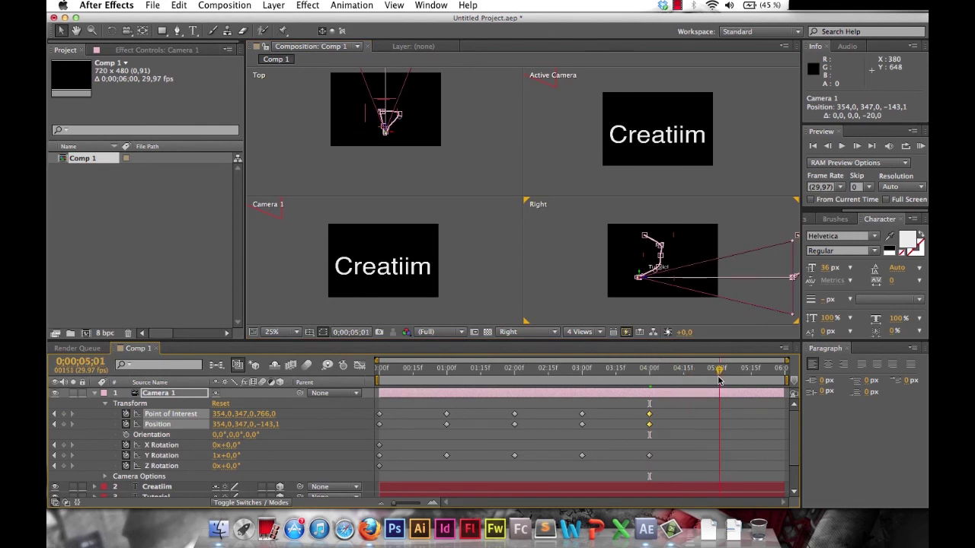
{"action": "left_click_drag", "start_coordinate": [667, 283], "coordinate": [692, 280]}
{"action": "left_click_drag", "start_coordinate": [718, 373], "coordinate": [361, 366]}
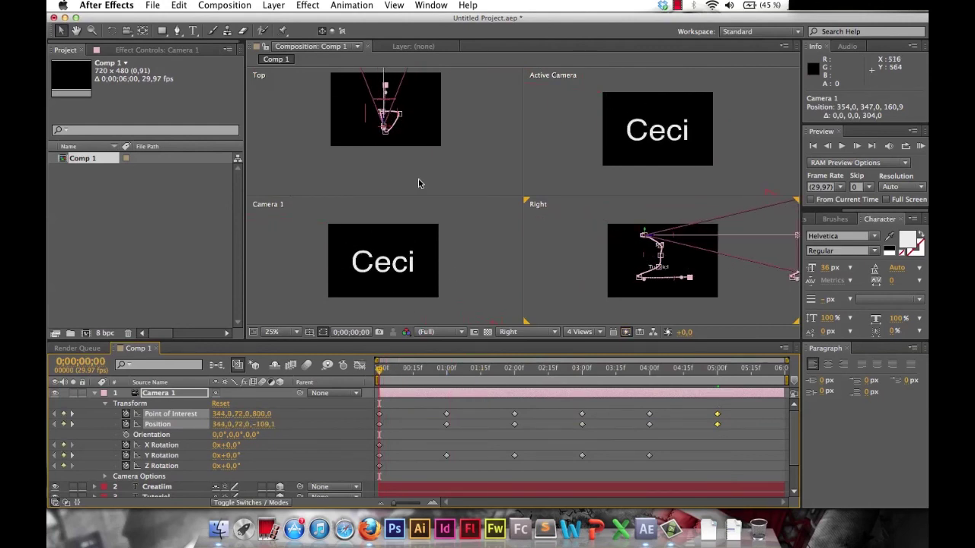
Switch the composition to a single Active Camera view, preview the camera animation, and return to 0;00;00;00.
{"action": "left_click", "coordinate": [600, 333]}
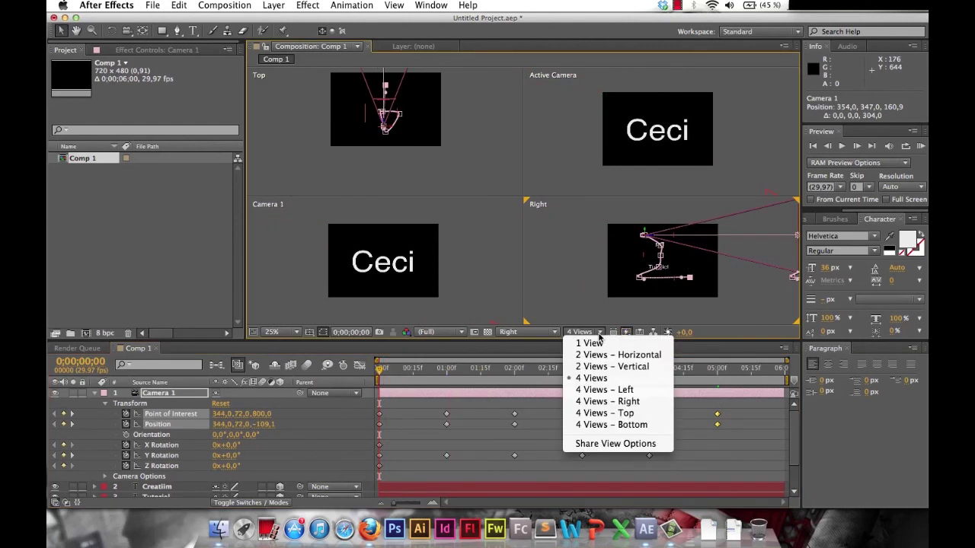
{"action": "left_click", "coordinate": [592, 347]}
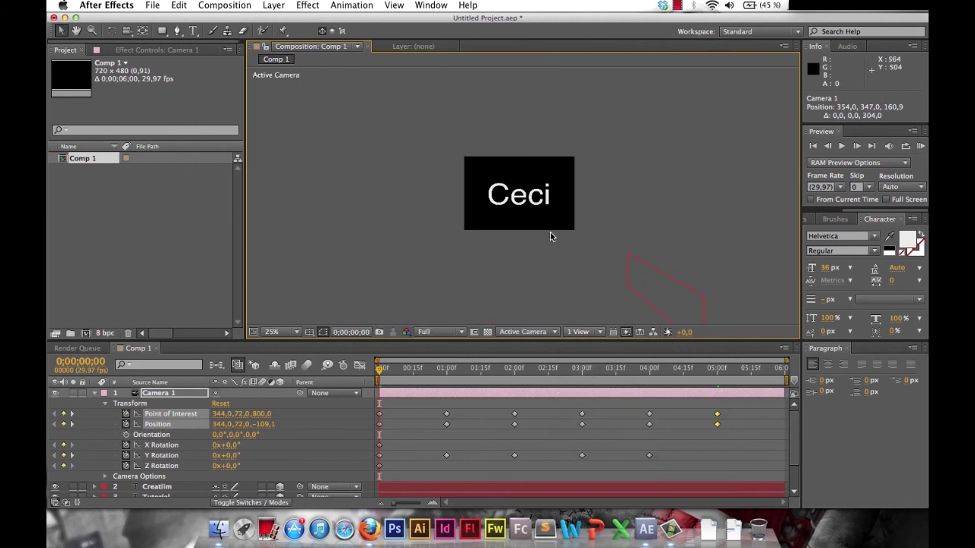
{"action": "key", "text": "period"}
{"action": "key", "text": "space"}
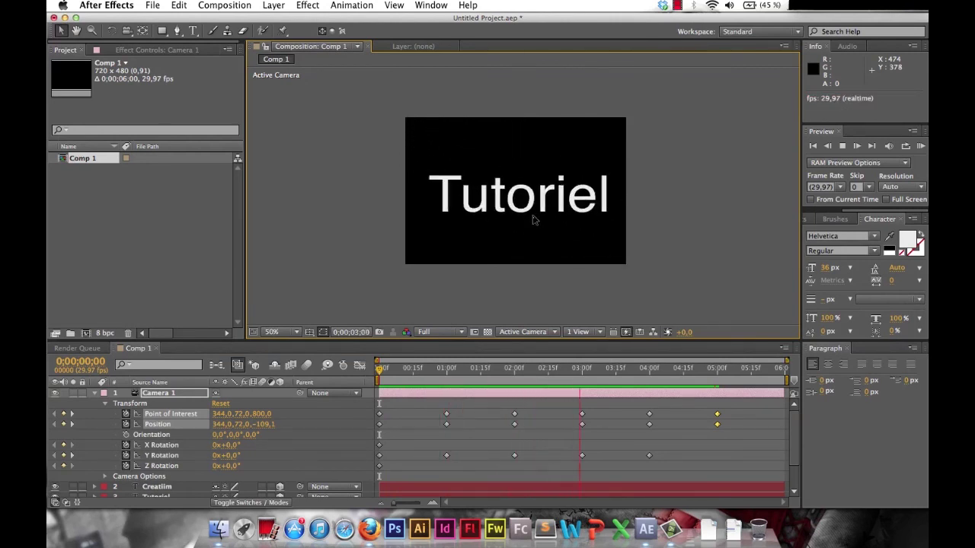
{"action": "key", "text": "space"}
{"action": "left_click_drag", "start_coordinate": [743, 370], "coordinate": [361, 371]}
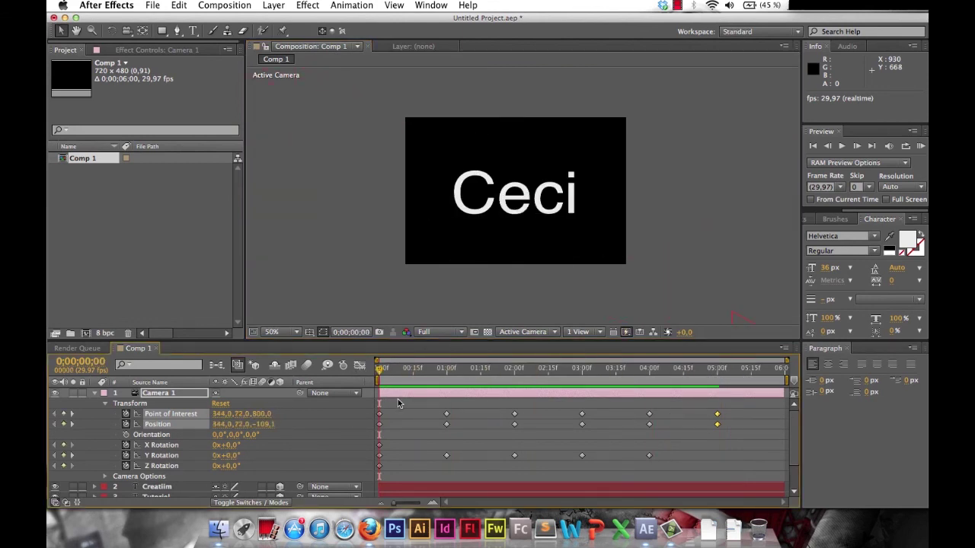
Select all of Camera 1's Transform keyframes and apply Easy Ease to them.
{"action": "left_click_drag", "start_coordinate": [377, 403], "coordinate": [735, 488]}
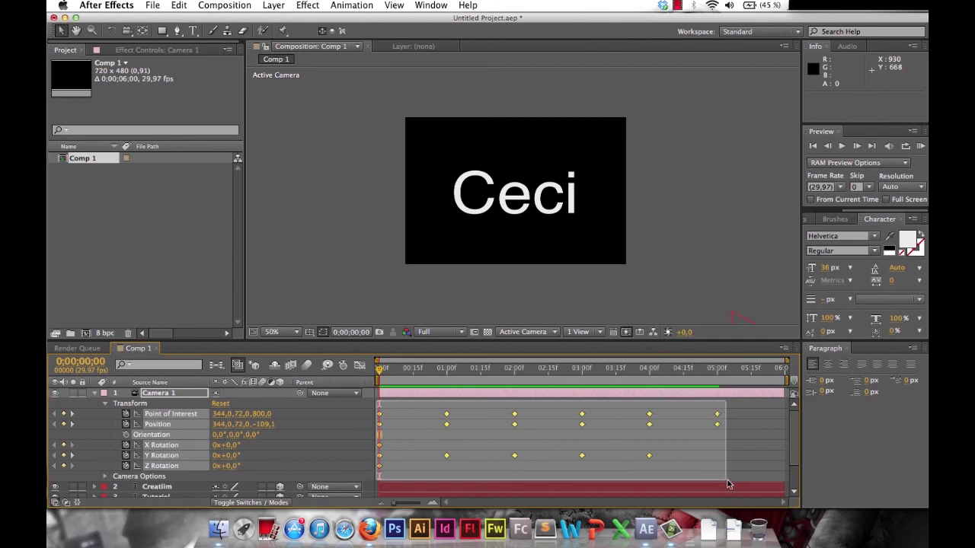
{"action": "right_click", "coordinate": [648, 418]}
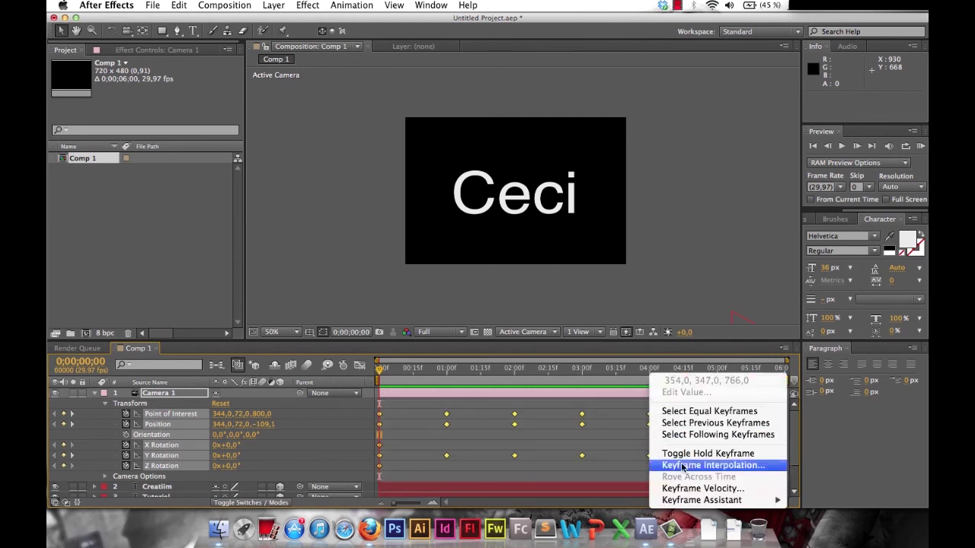
{"action": "mouse_move", "coordinate": [674, 501]}
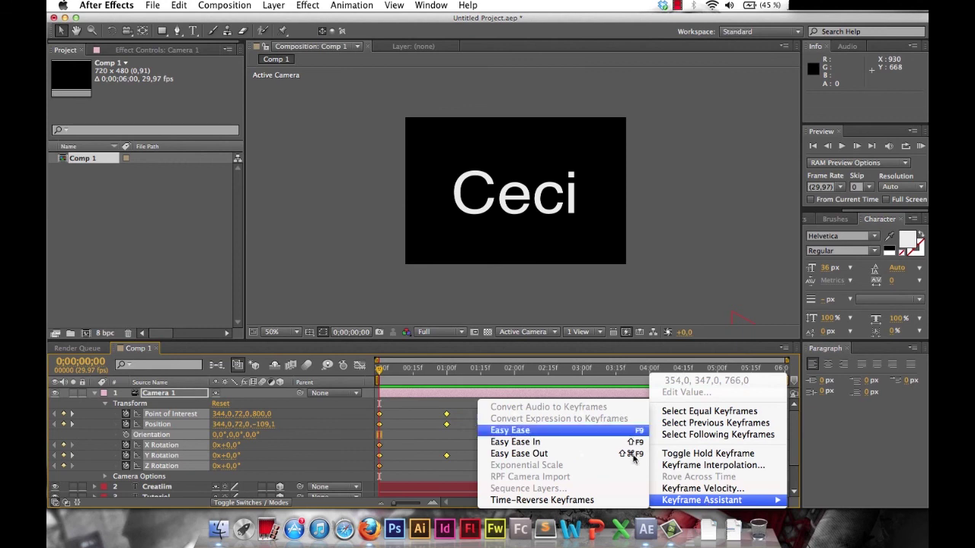
{"action": "left_click", "coordinate": [525, 432]}
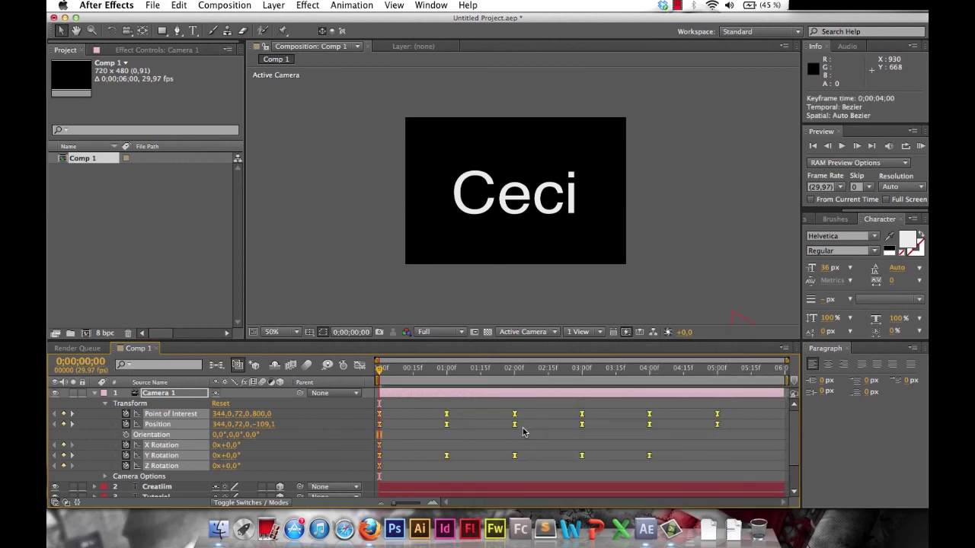
Preview the eased camera animation and return to the start of the timeline.
{"action": "key", "text": "space"}
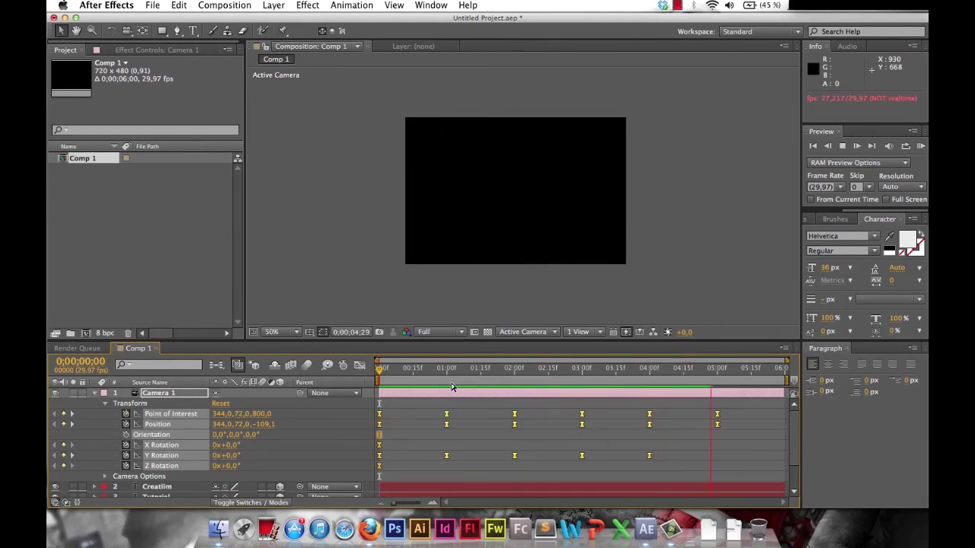
{"action": "key", "text": "space"}
{"action": "left_click_drag", "start_coordinate": [750, 373], "coordinate": [352, 366]}
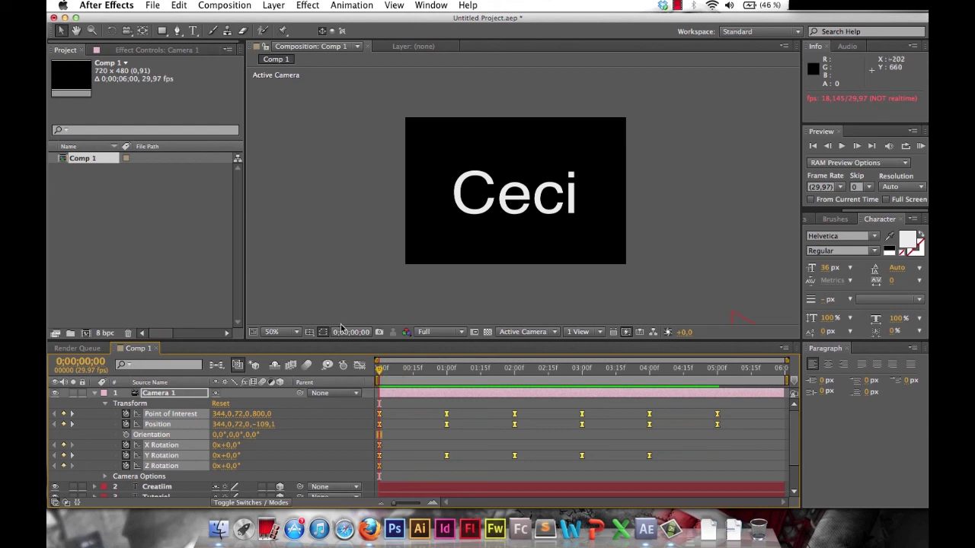
Collapse the properties of the Camera 1 layer.
{"action": "scroll", "coordinate": [241, 420], "scroll_direction": "down", "scroll_amount": 2}
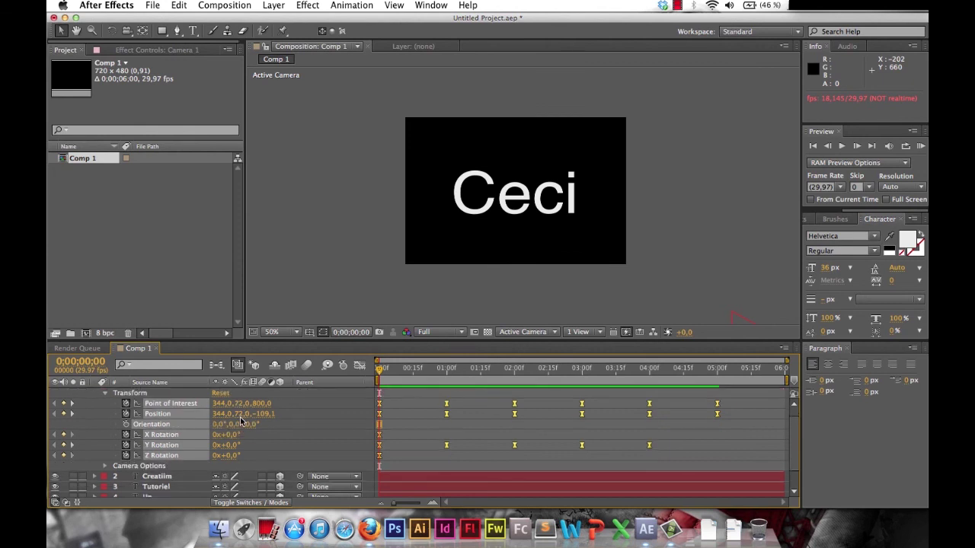
{"action": "scroll", "coordinate": [177, 421], "scroll_direction": "up", "scroll_amount": 2}
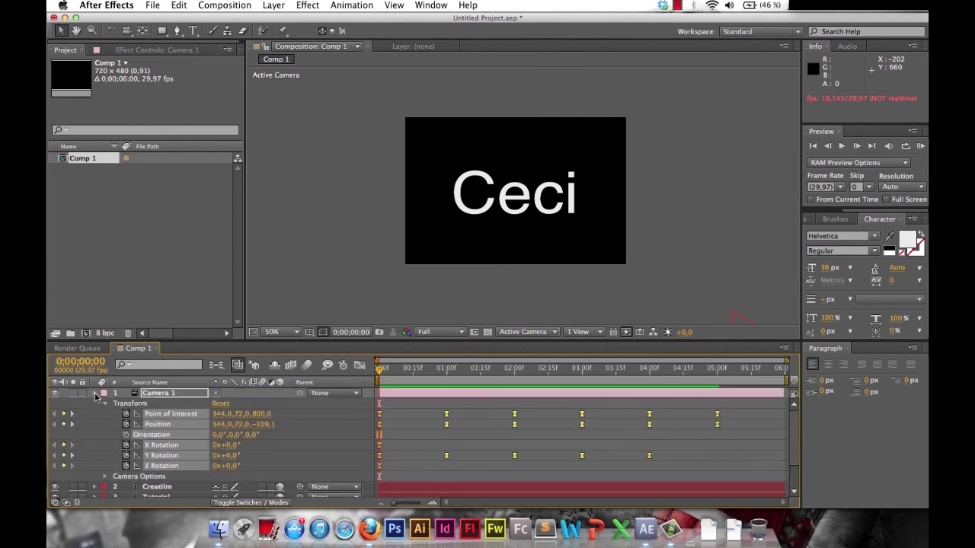
{"action": "left_click", "coordinate": [95, 394]}
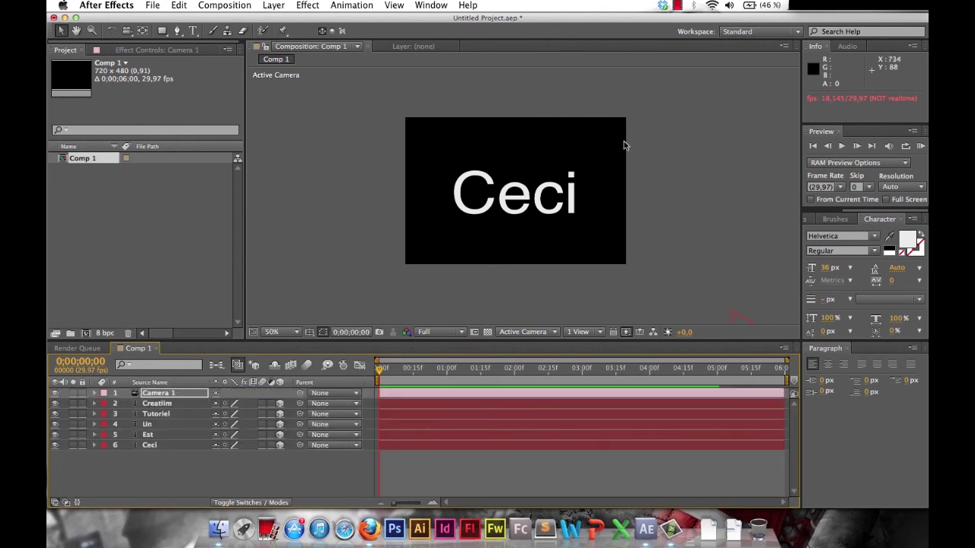